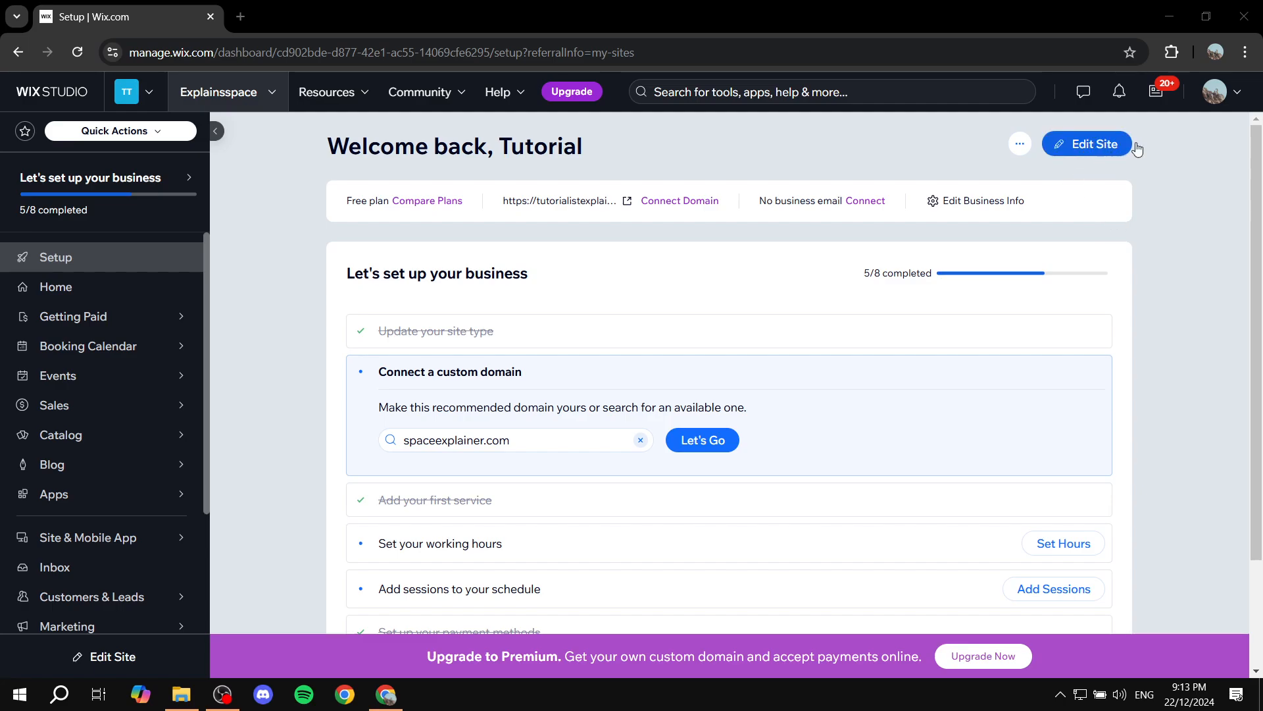
Open the site for editing and add a blank section below the Welcome section of the Home page
{"action": "left_click", "coordinate": [1095, 150]}
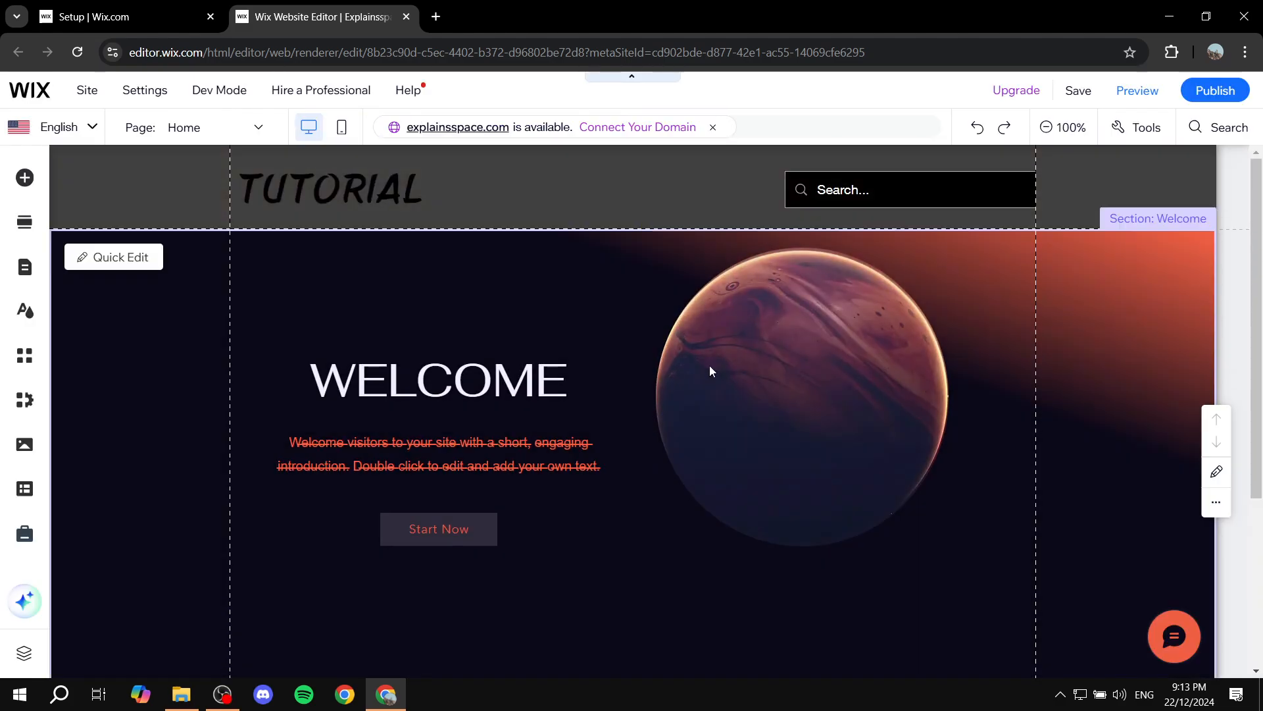
{"action": "scroll", "coordinate": [709, 367], "scroll_direction": "down", "scroll_amount": 4}
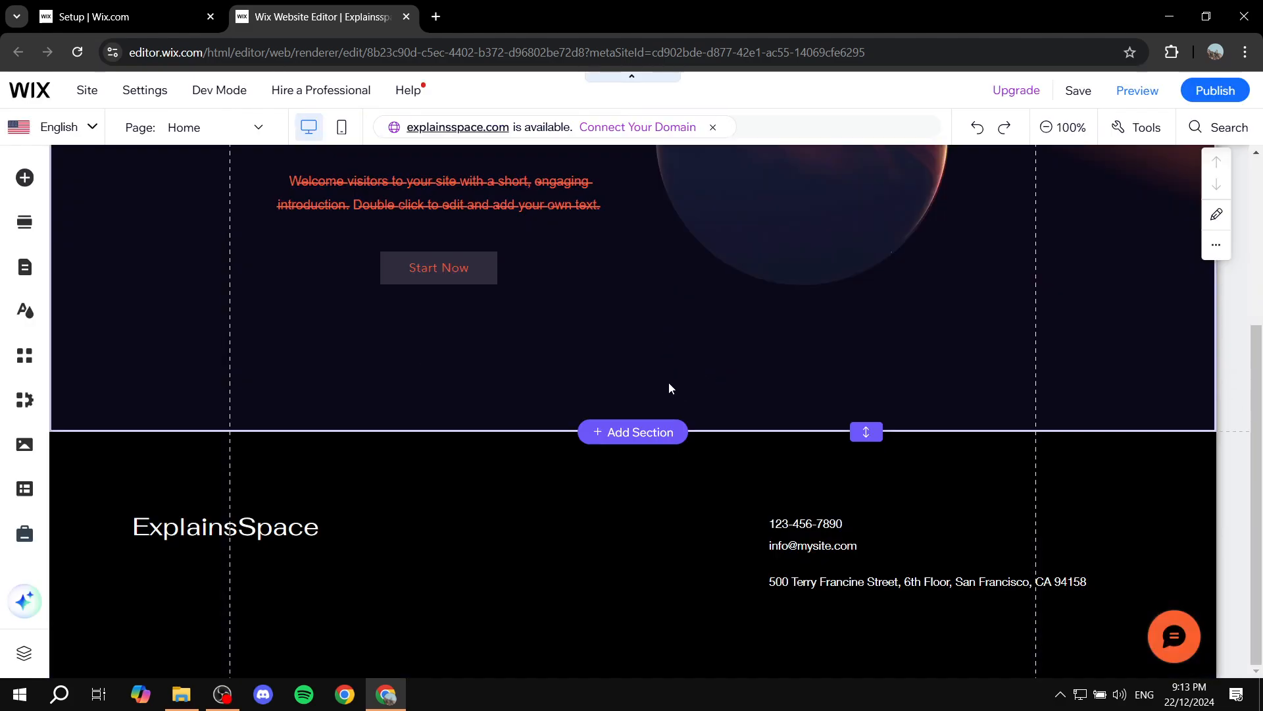
{"action": "left_click", "coordinate": [666, 432]}
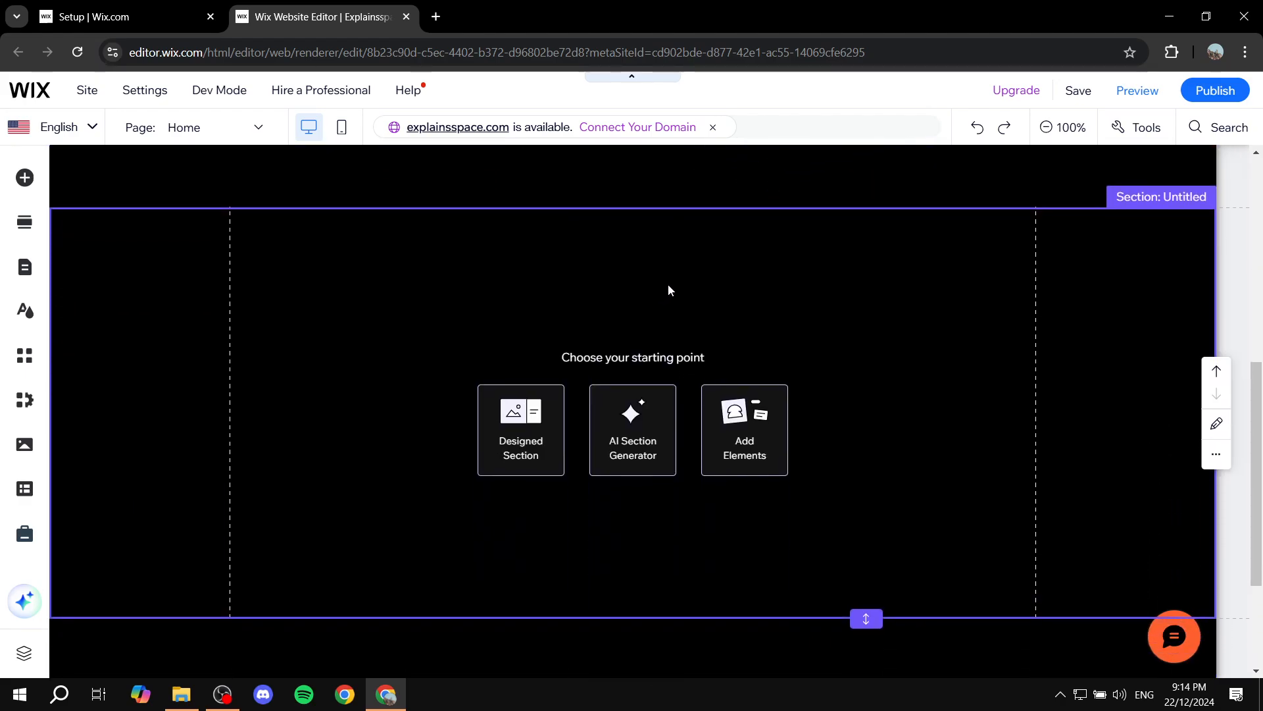
Increase the height of the new blank section by extending its lower edge
{"action": "left_click_drag", "start_coordinate": [866, 617], "coordinate": [866, 657]}
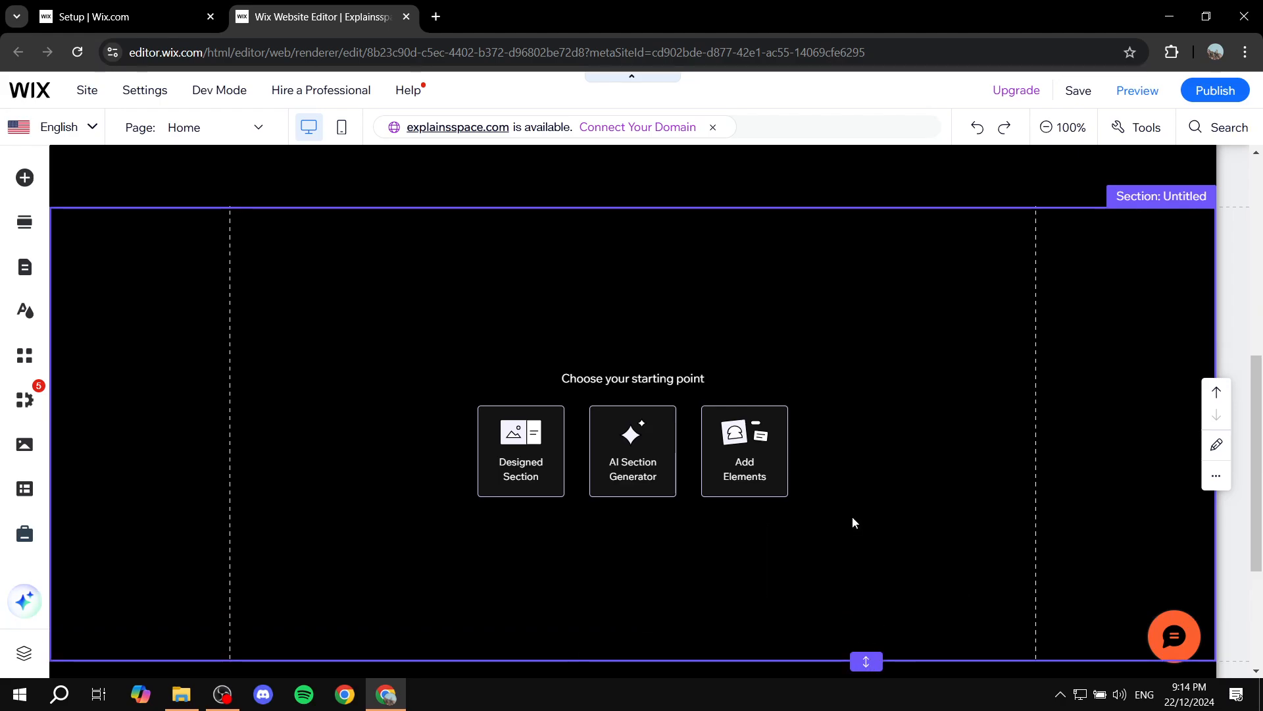
{"action": "scroll", "coordinate": [852, 516], "scroll_direction": "down", "scroll_amount": 3}
{"action": "left_click_drag", "start_coordinate": [866, 431], "coordinate": [866, 470]}
{"action": "scroll", "coordinate": [858, 430], "scroll_direction": "up", "scroll_amount": 6}
{"action": "scroll", "coordinate": [855, 447], "scroll_direction": "down", "scroll_amount": 3}
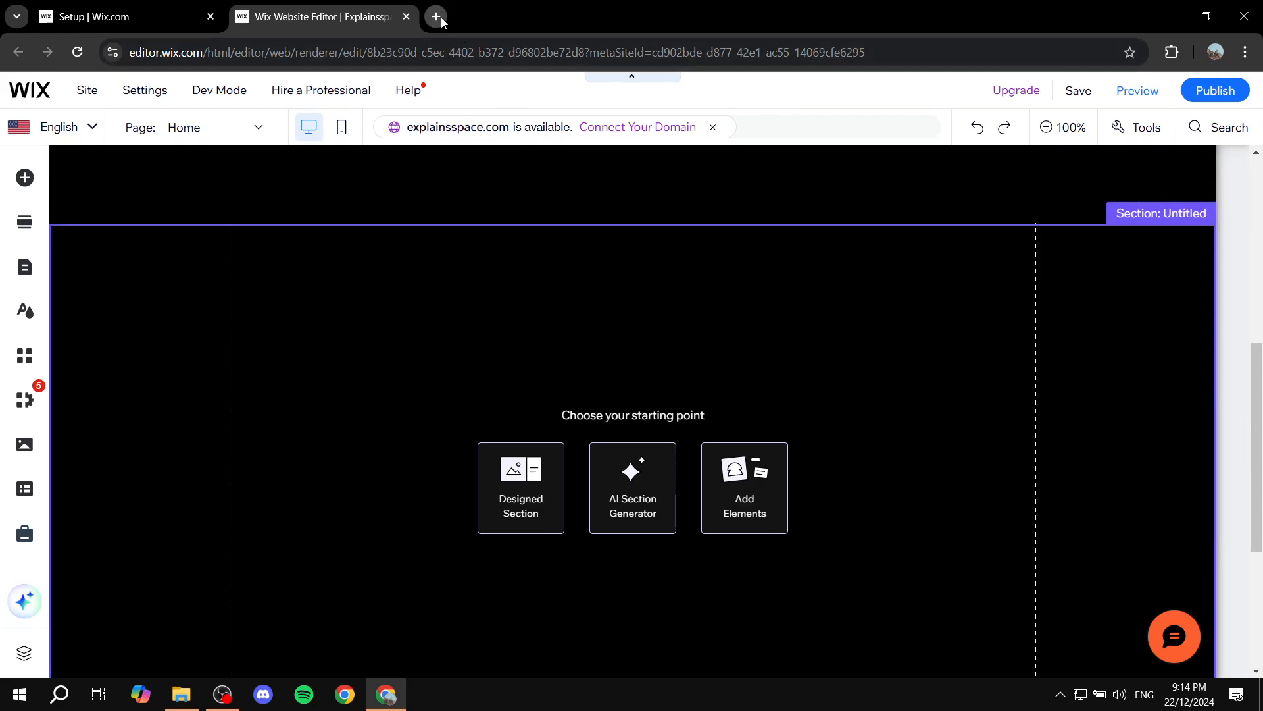
Open elfsight.io in a new browser tab and go to the account's apps dashboard
{"action": "left_click", "coordinate": [439, 18]}
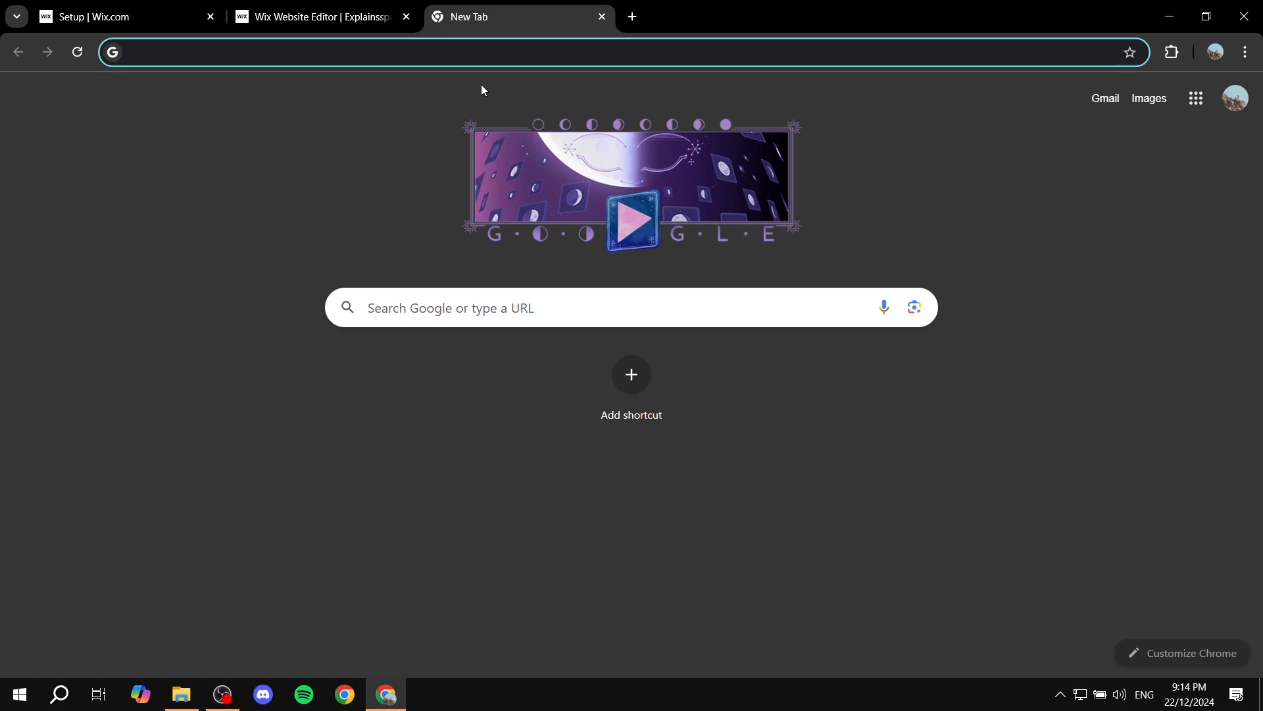
{"action": "type", "text": "elfsight.io"}
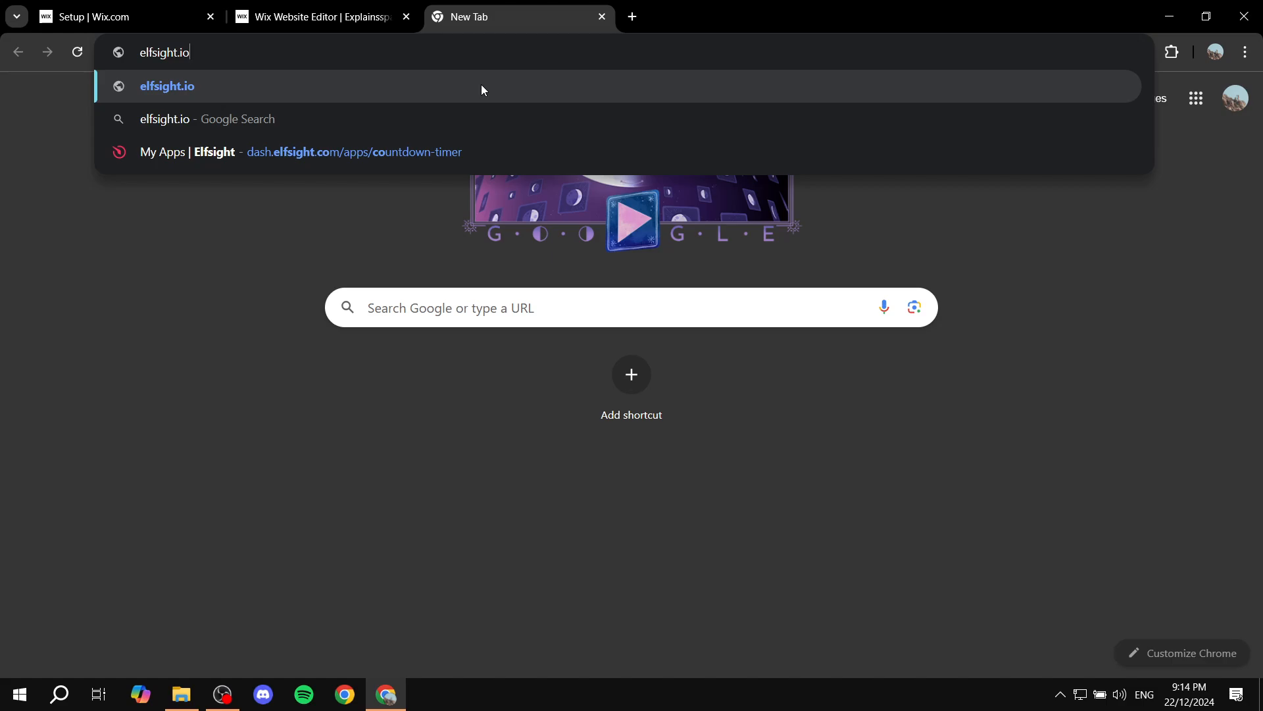
{"action": "key", "text": "Return"}
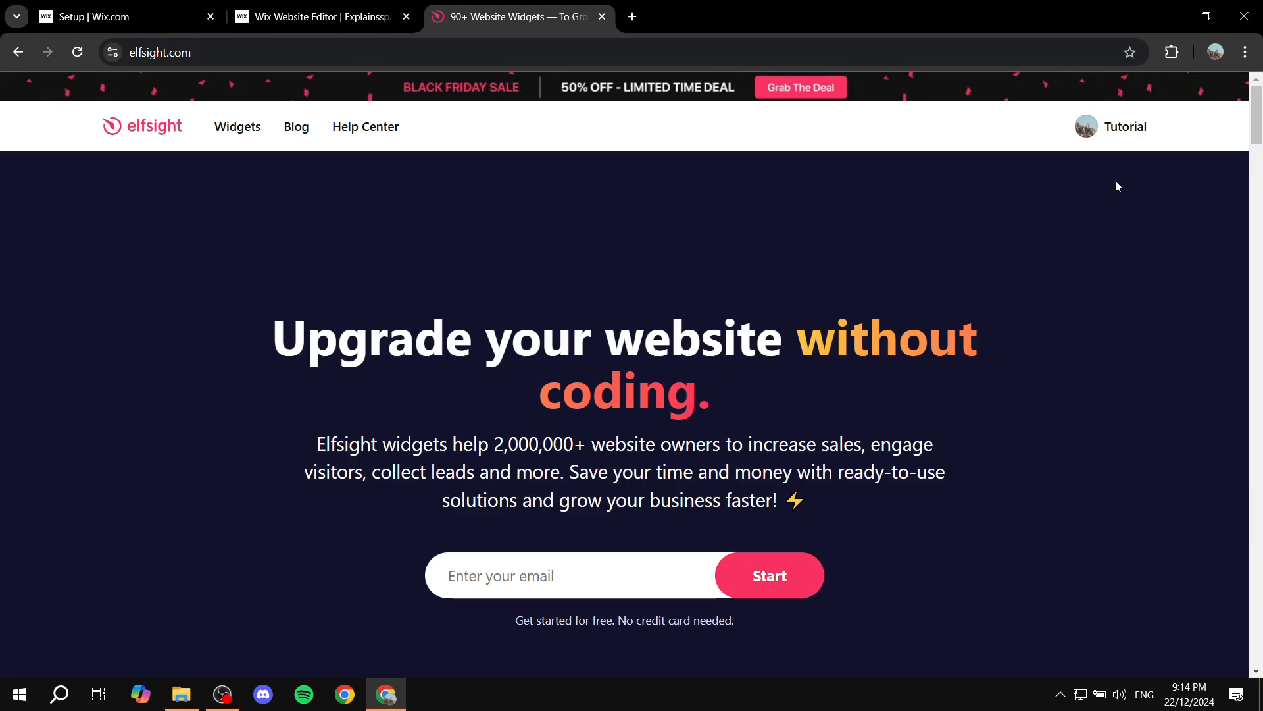
{"action": "left_click", "coordinate": [1126, 127]}
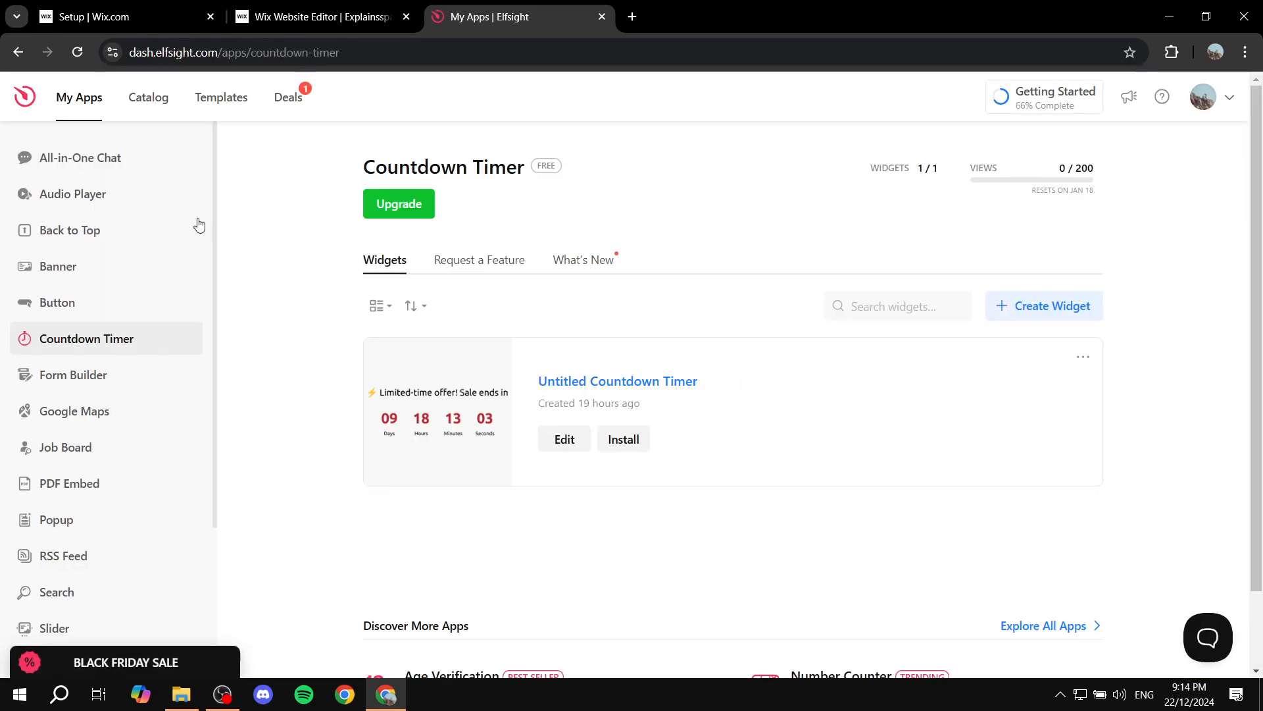
Search the apps catalog for "Spin" and open the Spinning Wheel widget
{"action": "left_click", "coordinate": [146, 109]}
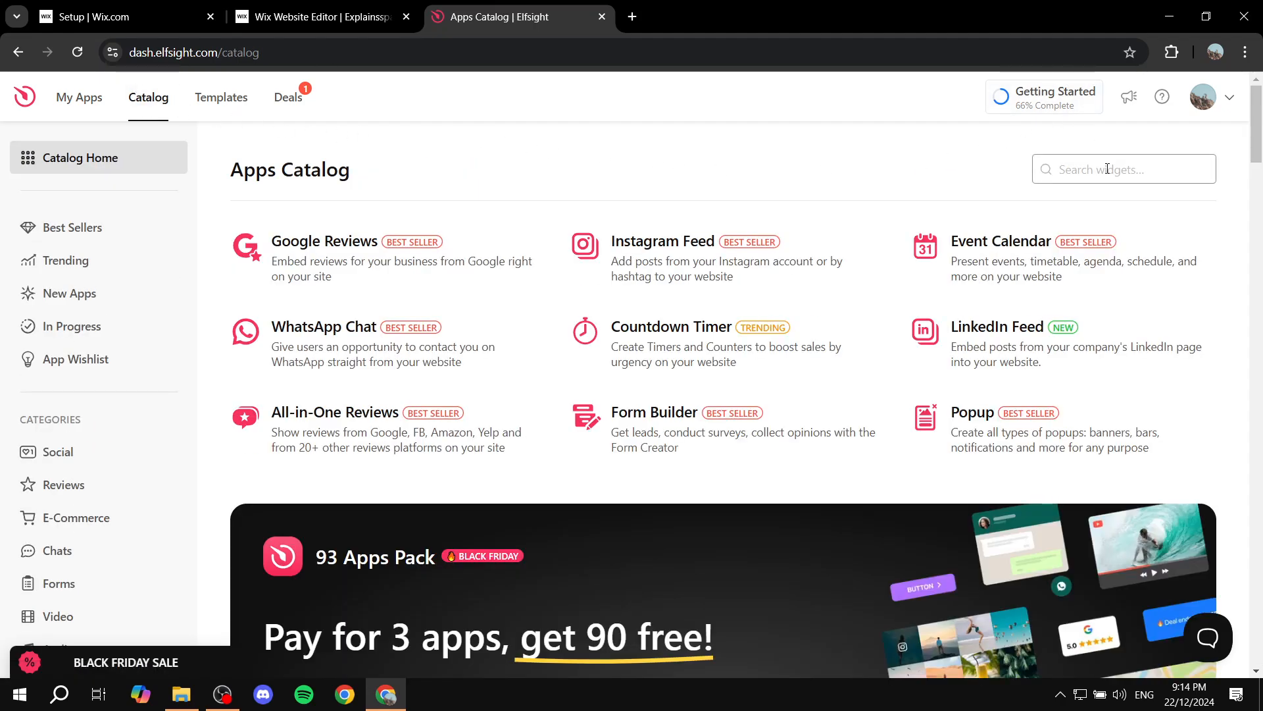
{"action": "type", "text": "Spin"}
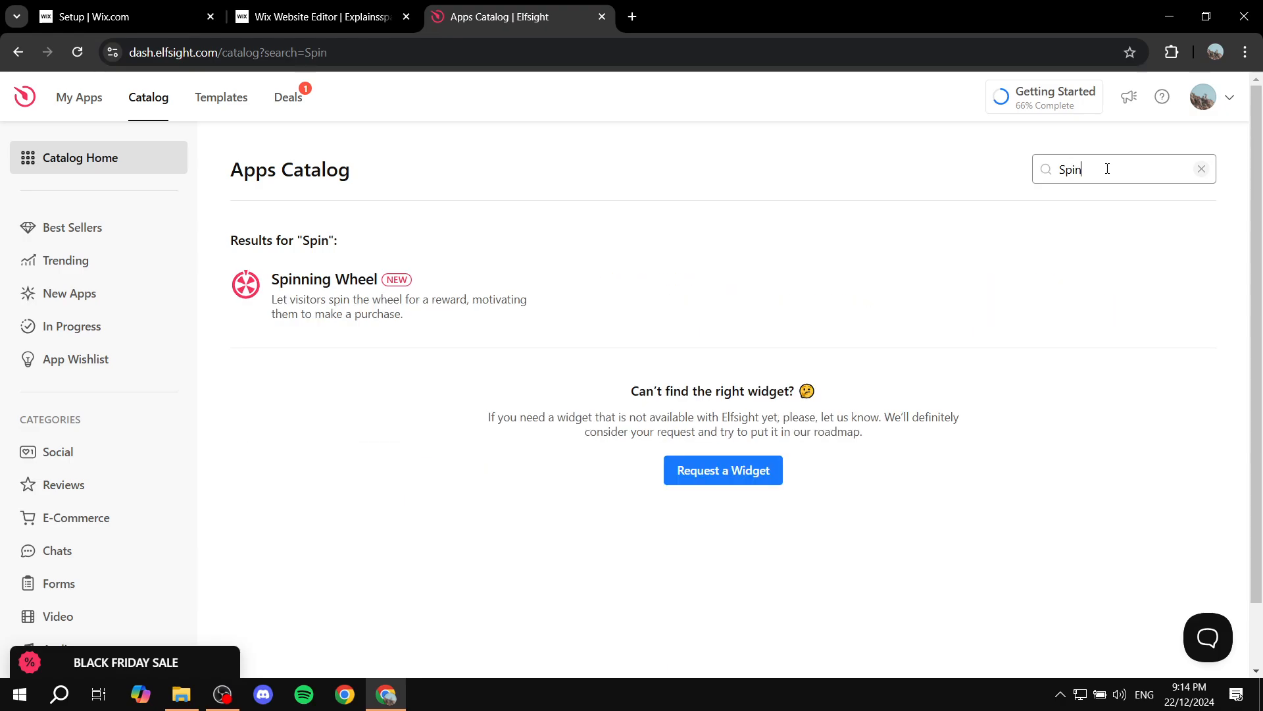
{"action": "left_click", "coordinate": [313, 293]}
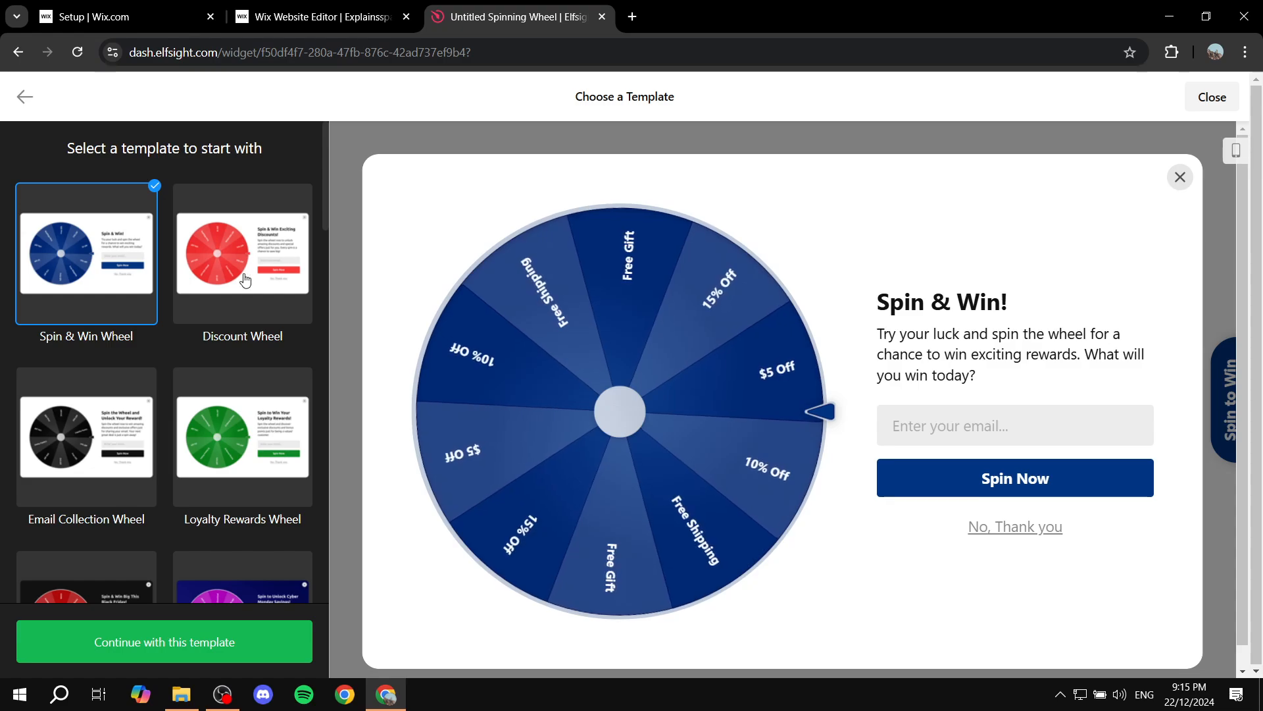
Browse the spinning wheel templates and create the widget from the Black Friday Deals Wheel template
{"action": "scroll", "coordinate": [164, 411], "scroll_direction": "down", "scroll_amount": 3}
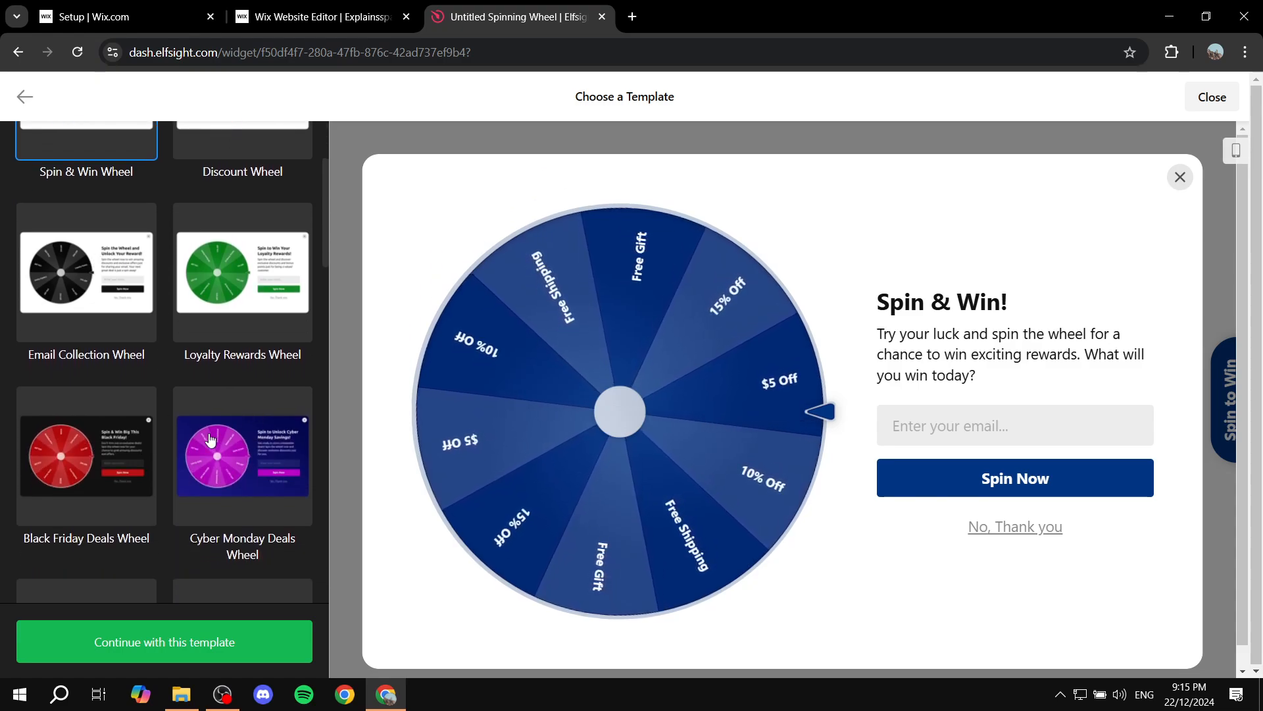
{"action": "scroll", "coordinate": [193, 436], "scroll_direction": "down", "scroll_amount": 3}
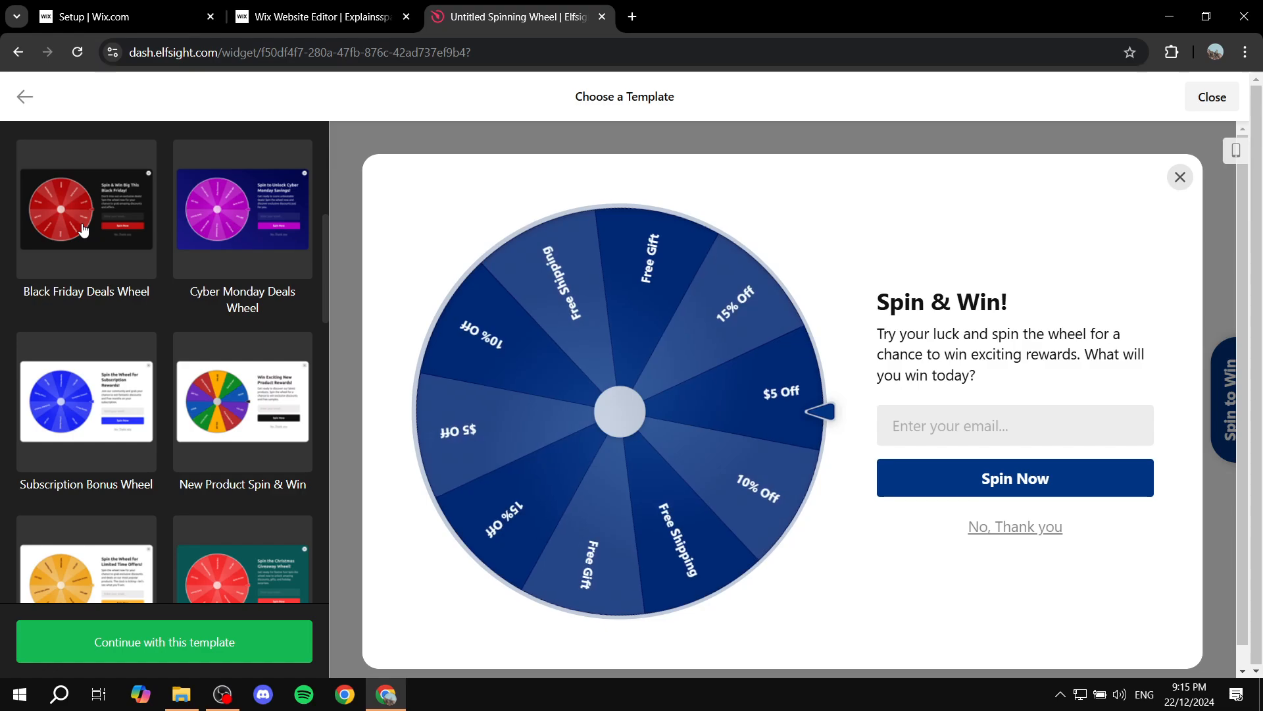
{"action": "scroll", "coordinate": [84, 227], "scroll_direction": "up", "scroll_amount": 3}
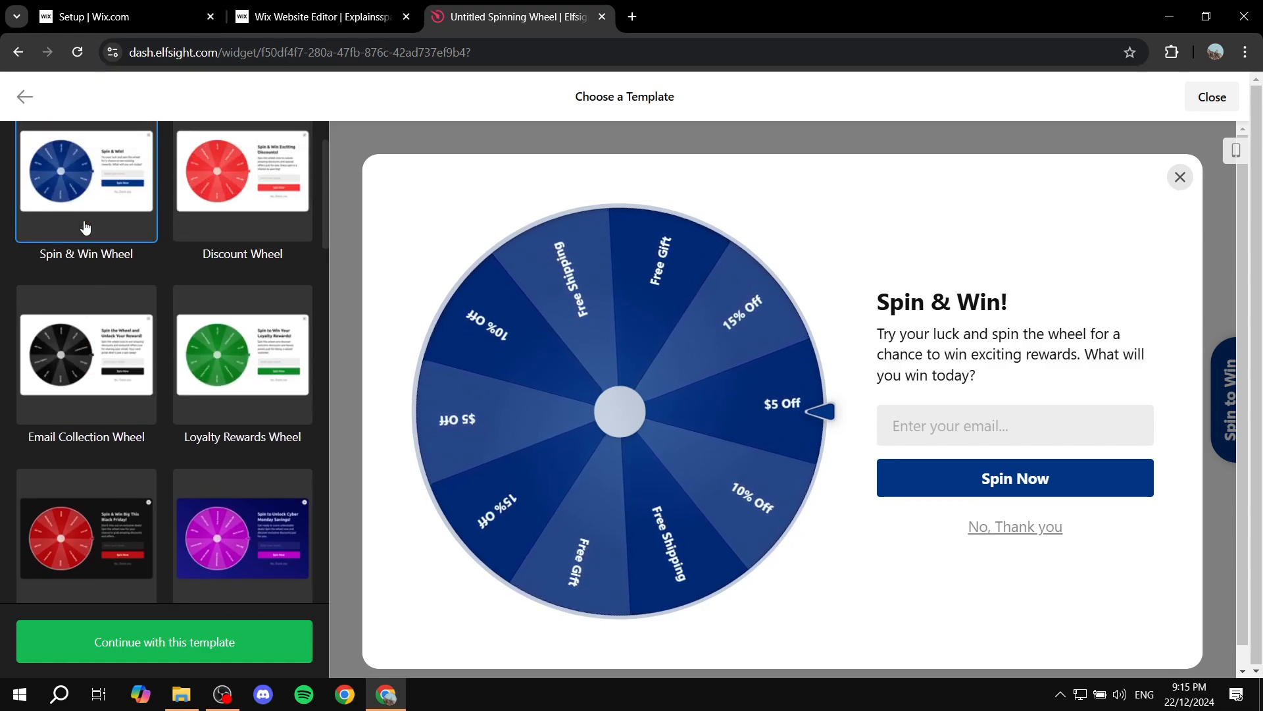
{"action": "scroll", "coordinate": [102, 266], "scroll_direction": "down", "scroll_amount": 2}
{"action": "left_click", "coordinate": [103, 280]}
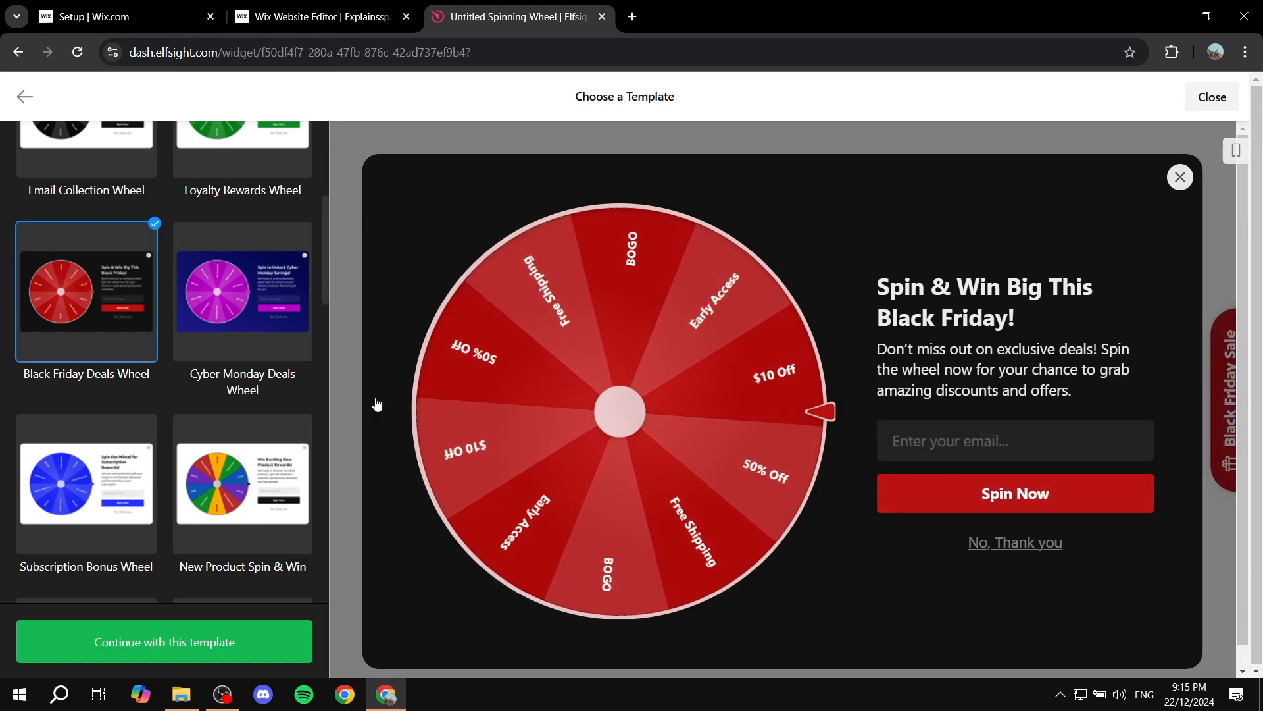
{"action": "left_click", "coordinate": [230, 646]}
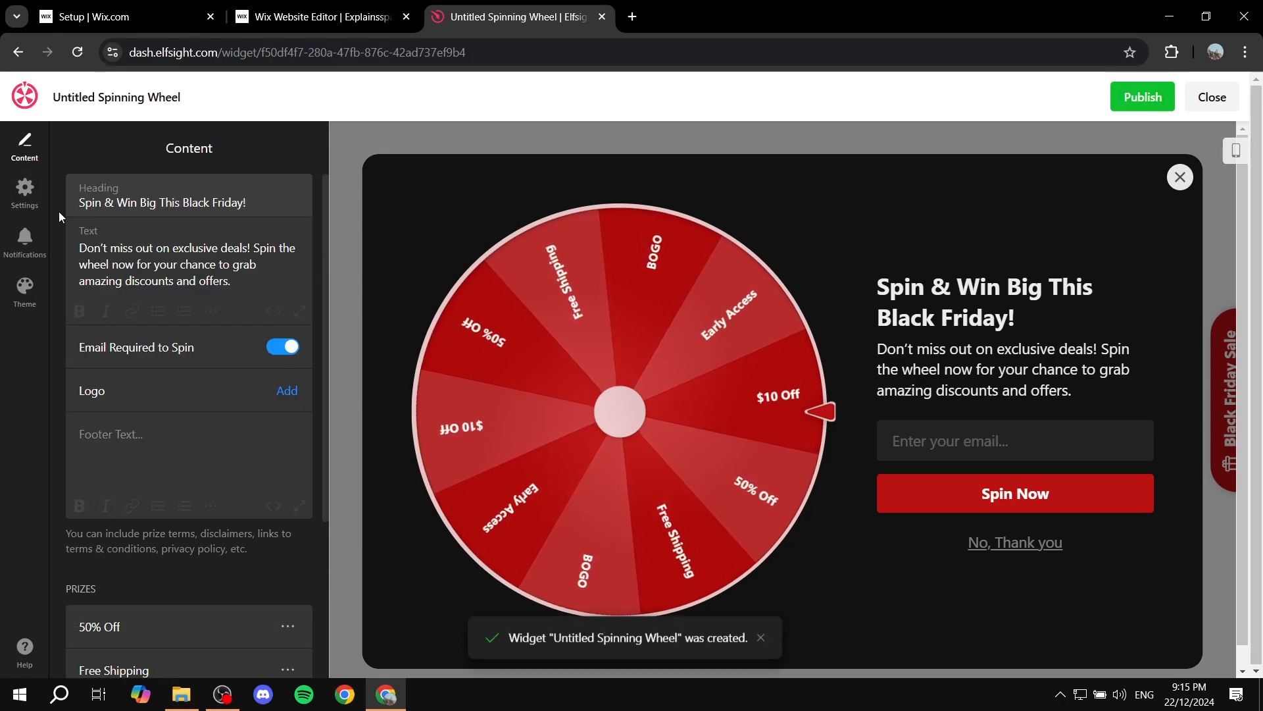
Check the widget's theme options, and replace its content heading with "Spinny wheel"
{"action": "left_click", "coordinate": [25, 295]}
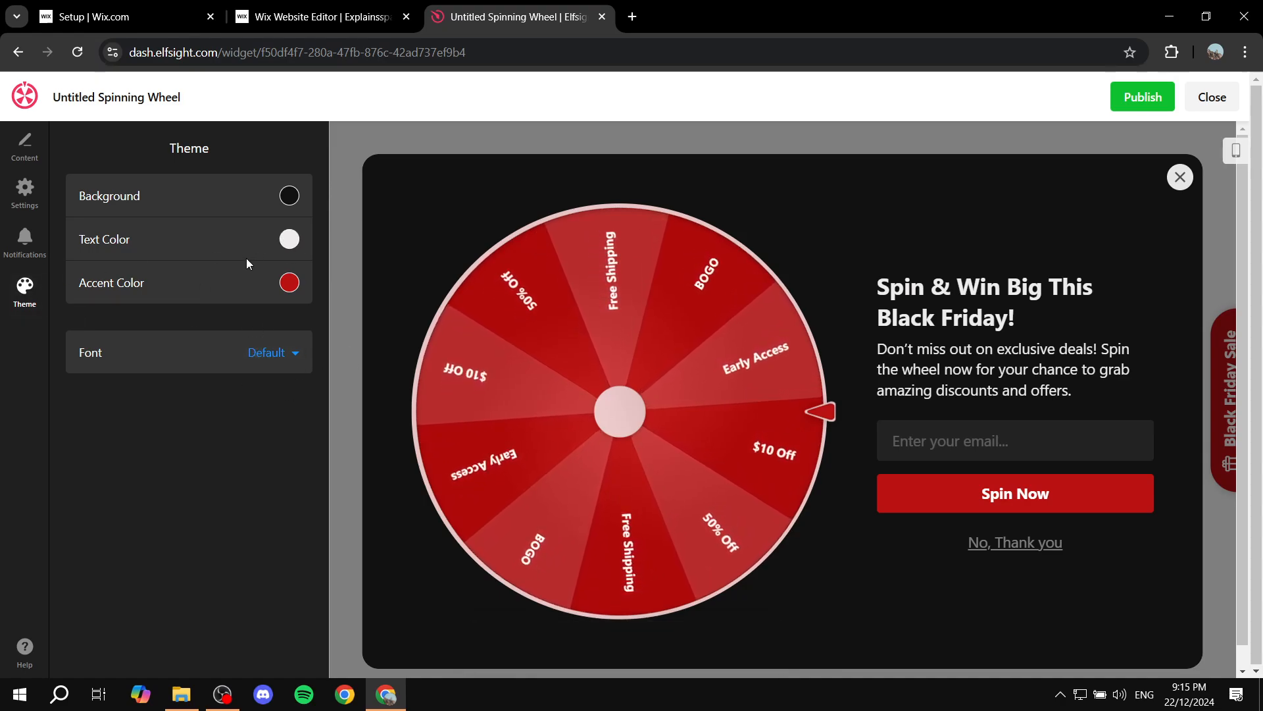
{"action": "left_click", "coordinate": [25, 146]}
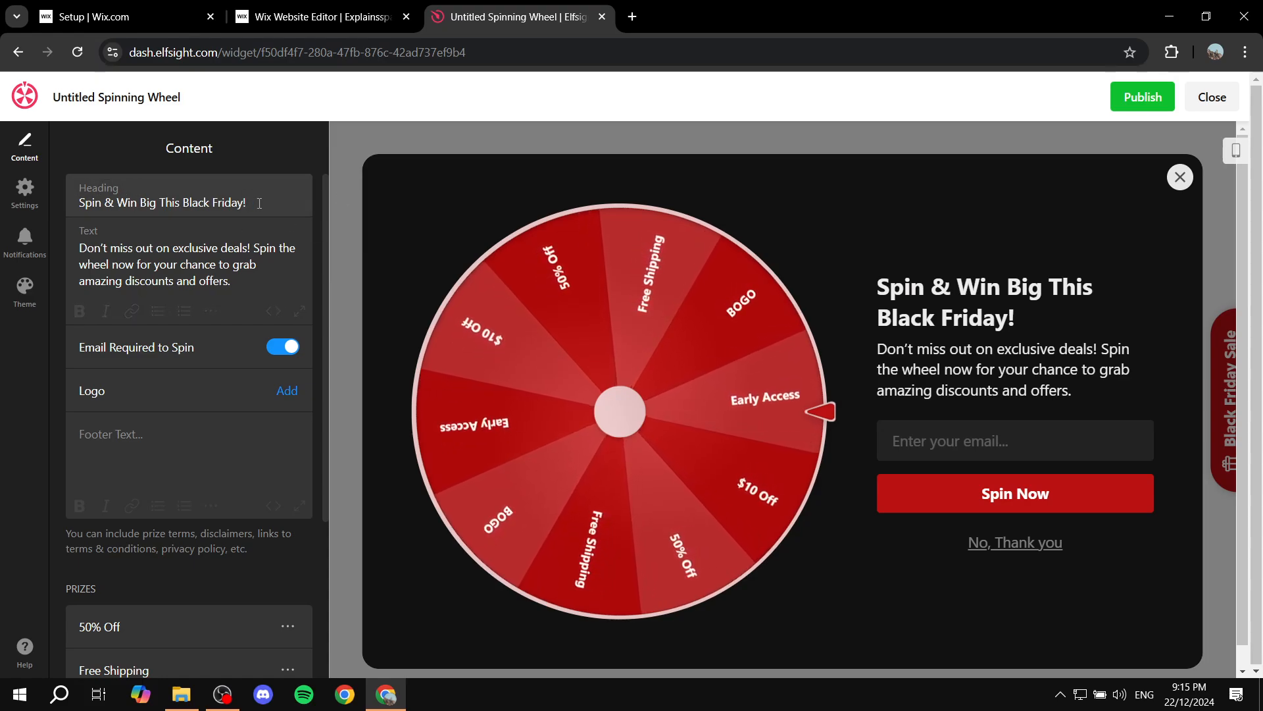
{"action": "left_click_drag", "start_coordinate": [259, 203], "coordinate": [27, 198]}
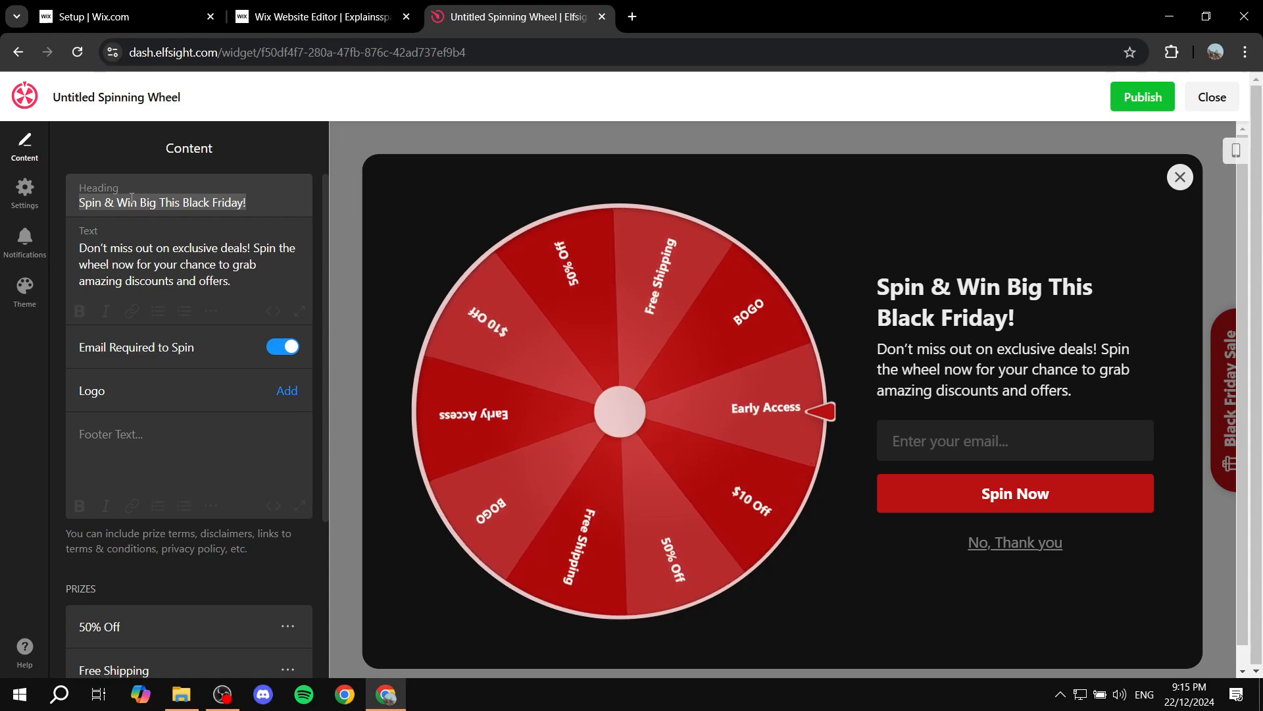
{"action": "type", "text": "Spinny wheel"}
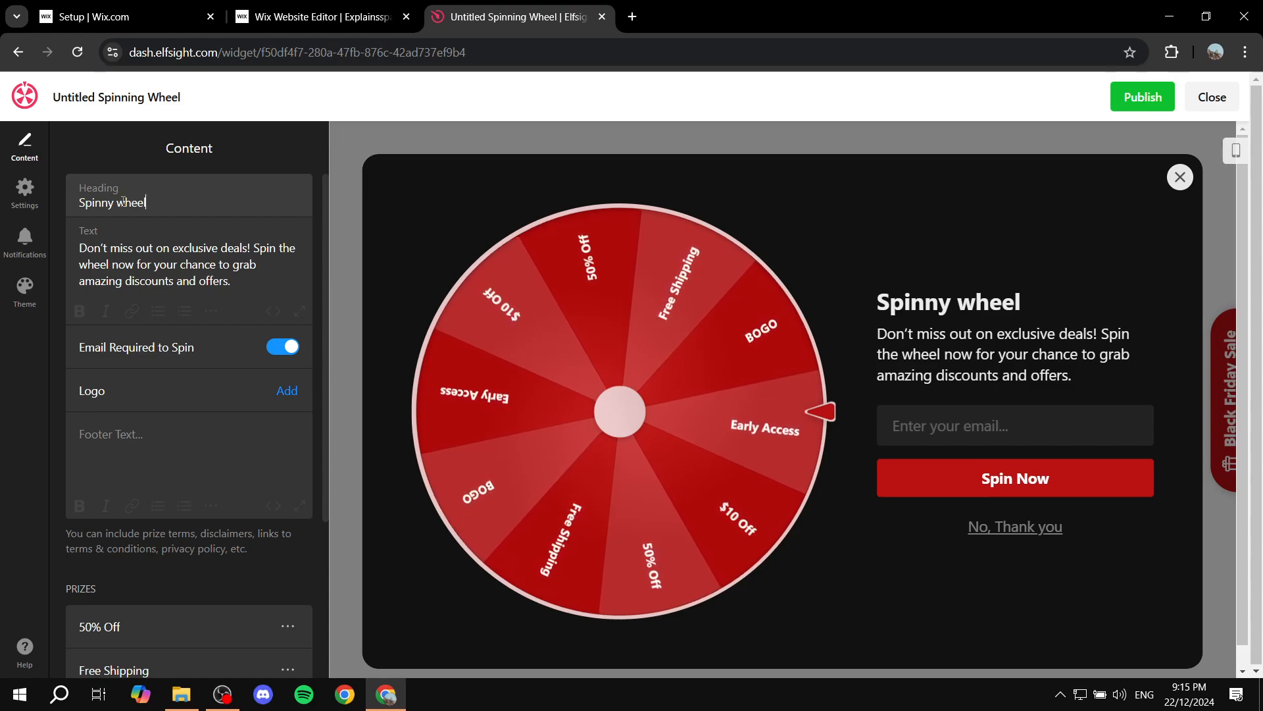
Replace the description text under the widget's heading with "Spin the wheel!"
{"action": "left_click_drag", "start_coordinate": [231, 281], "coordinate": [76, 246]}
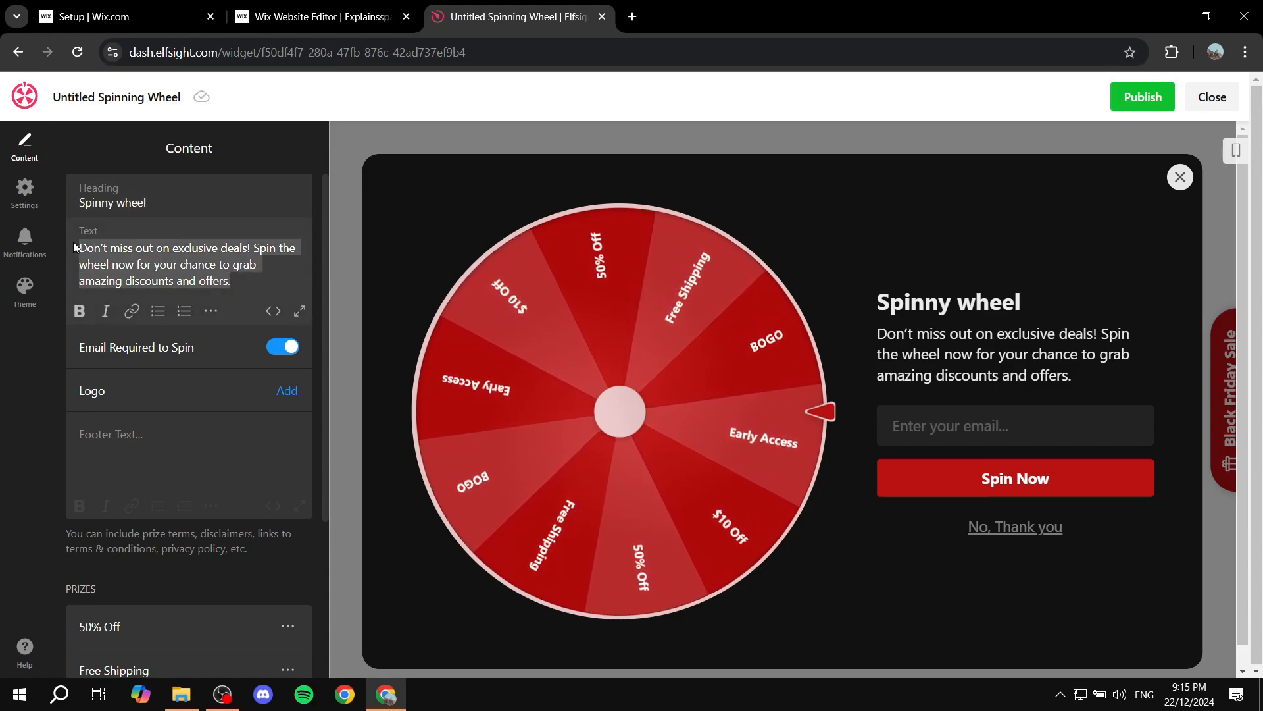
{"action": "type", "text": "Sp"}
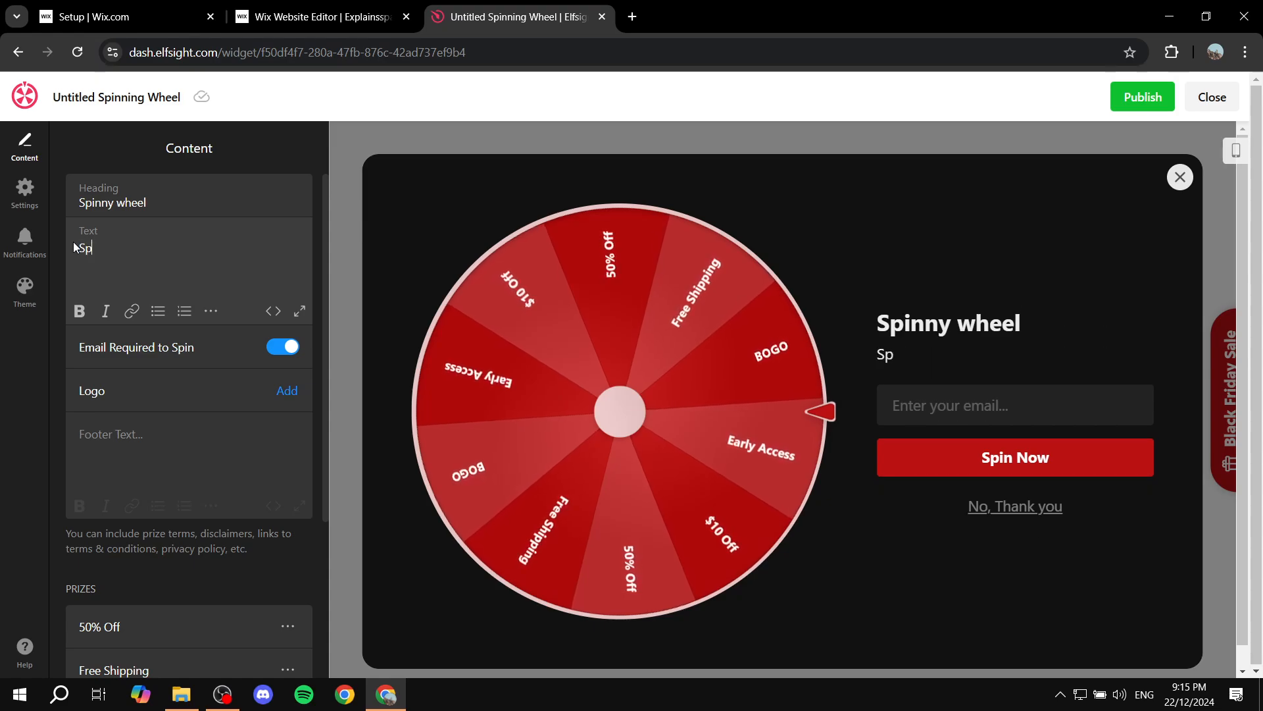
{"action": "type", "text": "in the wheel!"}
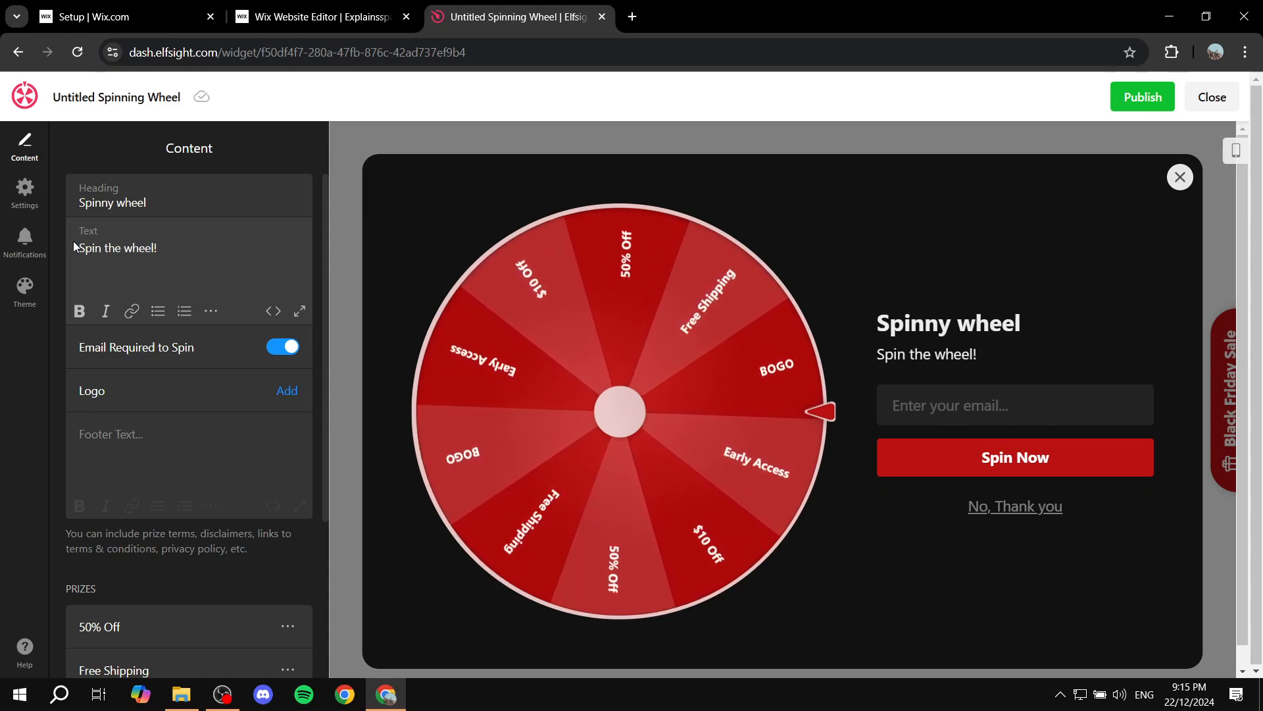
{"action": "left_click", "coordinate": [5, 423]}
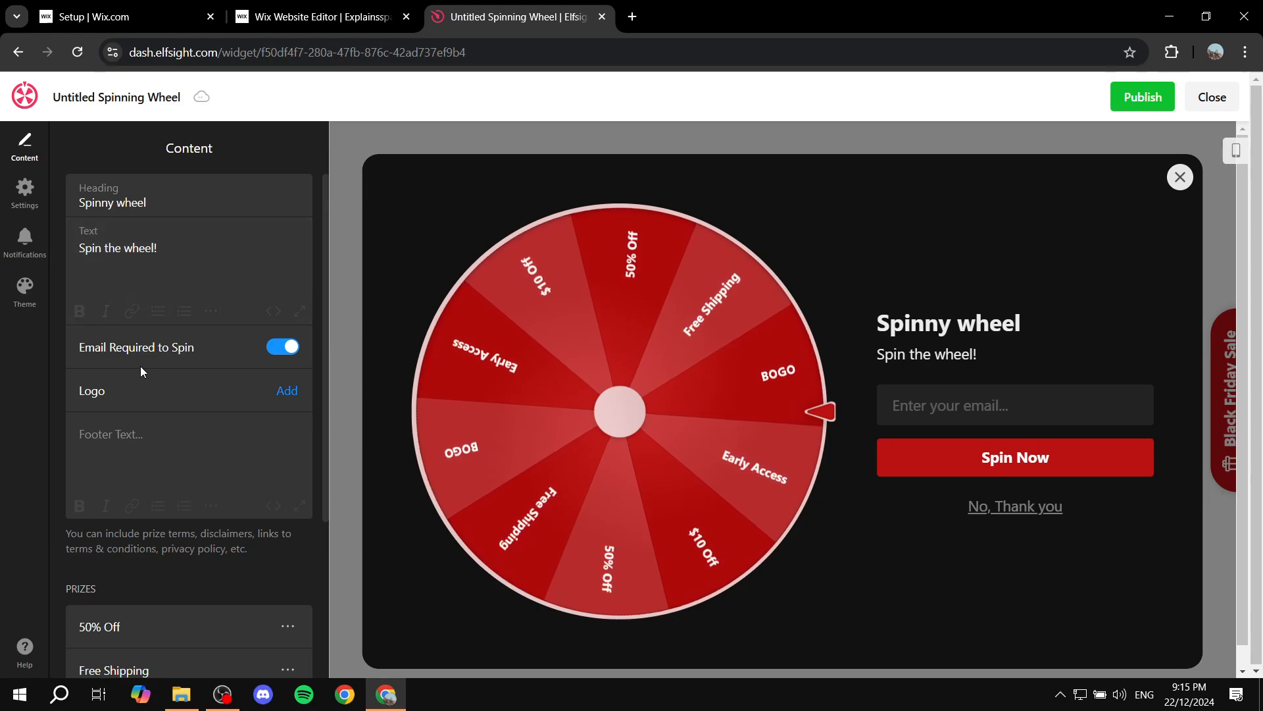
Turn off the Email Required to Spin option so visitors can spin without entering an email
{"action": "left_click_drag", "start_coordinate": [206, 350], "coordinate": [75, 348]}
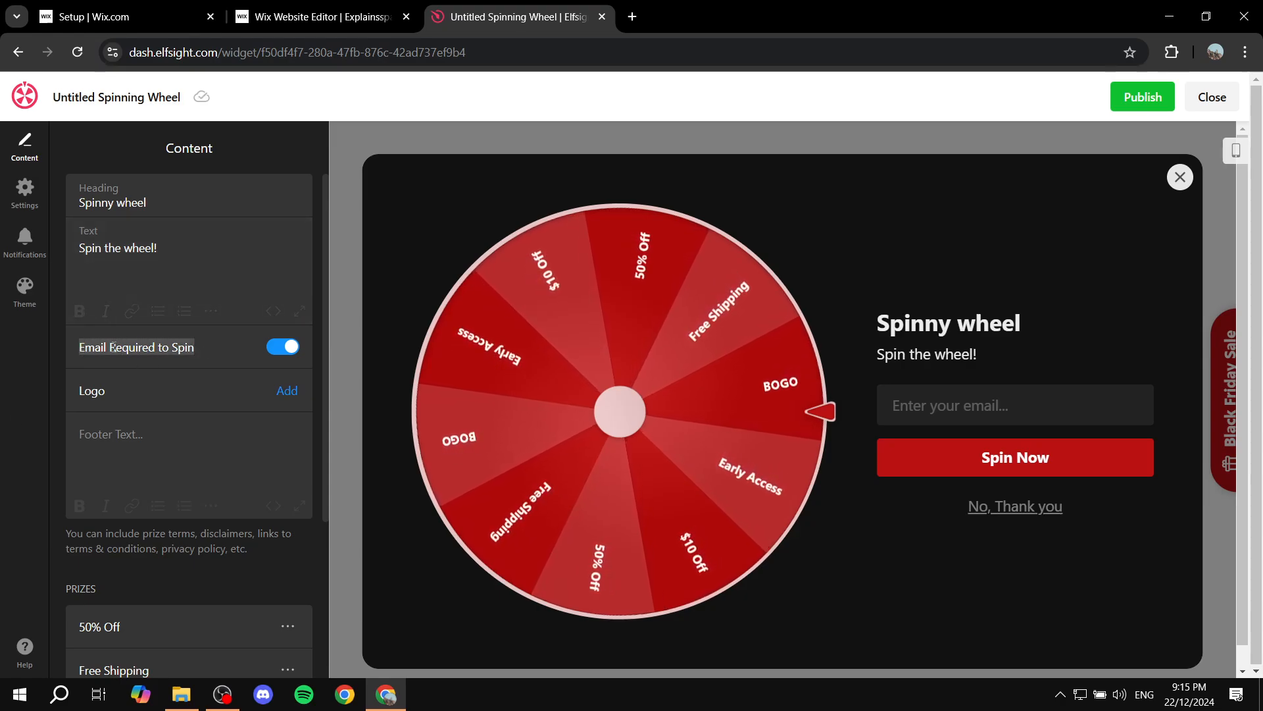
{"action": "left_click", "coordinate": [285, 347]}
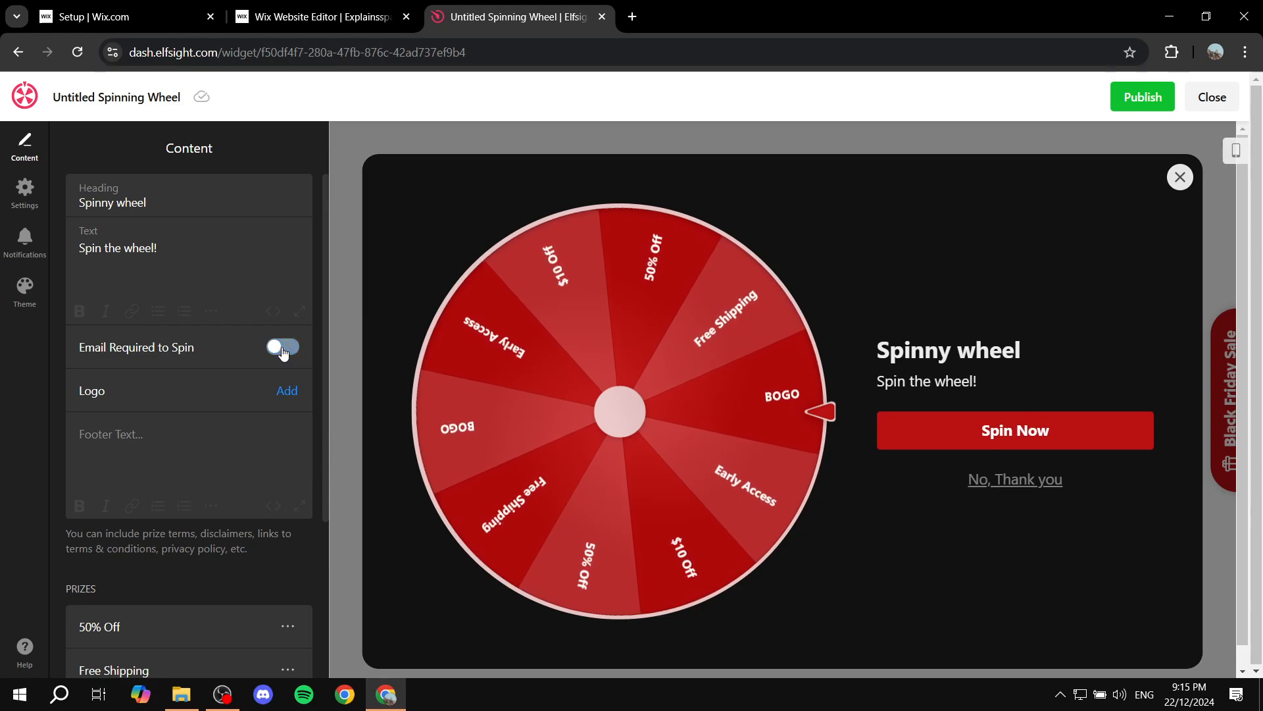
{"action": "left_click", "coordinate": [288, 349]}
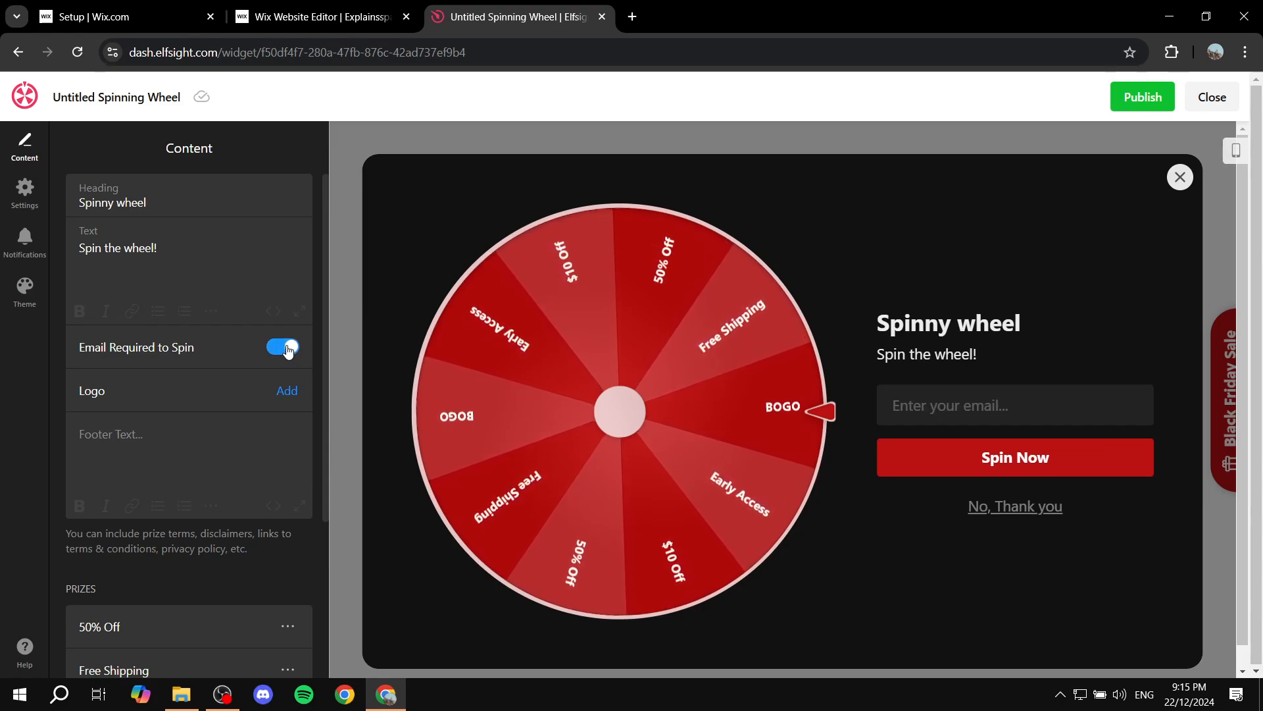
{"action": "left_click", "coordinate": [287, 350]}
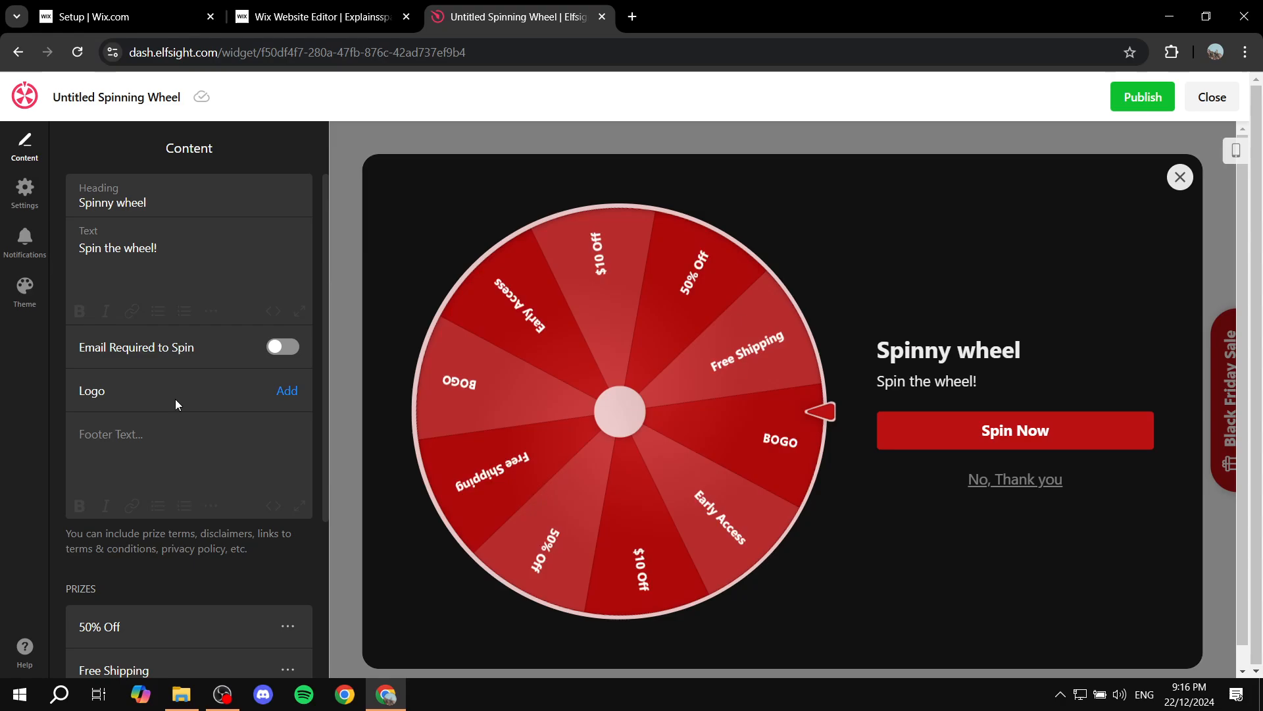
Try out placeholder text in the widget's footer and clear it again
{"action": "scroll", "coordinate": [175, 405], "scroll_direction": "down", "scroll_amount": 1}
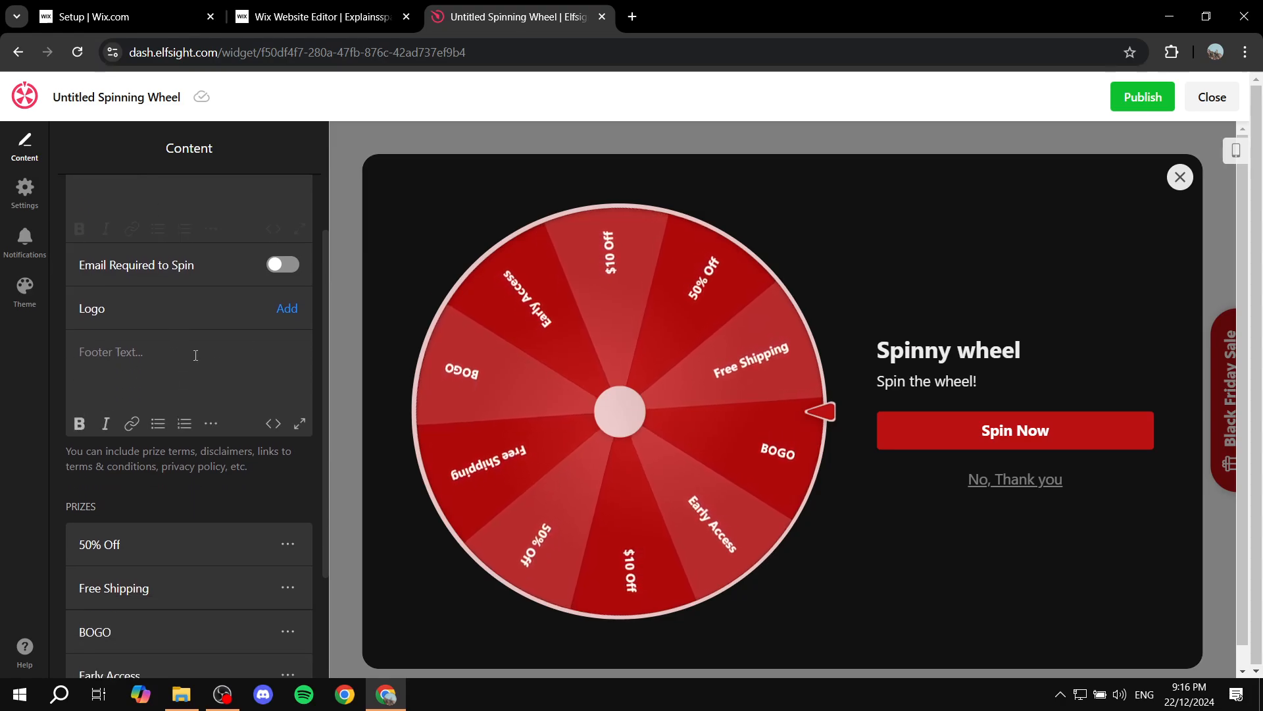
{"action": "left_click", "coordinate": [132, 362]}
{"action": "type", "text": "jjahwr"}
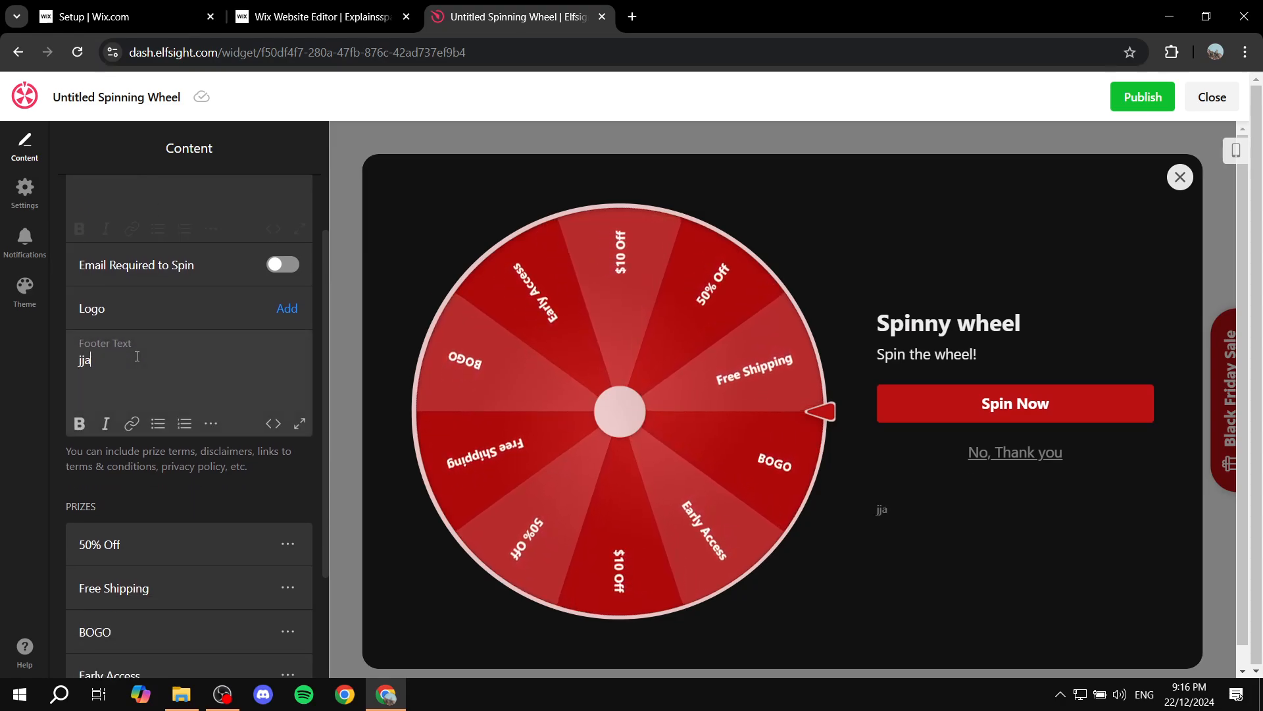
{"action": "key", "text": "BackSpace"}
{"action": "key", "text": "BackSpace"}
{"action": "key", "text": "BackSpace"}
{"action": "key", "text": "BackSpace"}
{"action": "key", "text": "BackSpace"}
{"action": "key", "text": "BackSpace"}
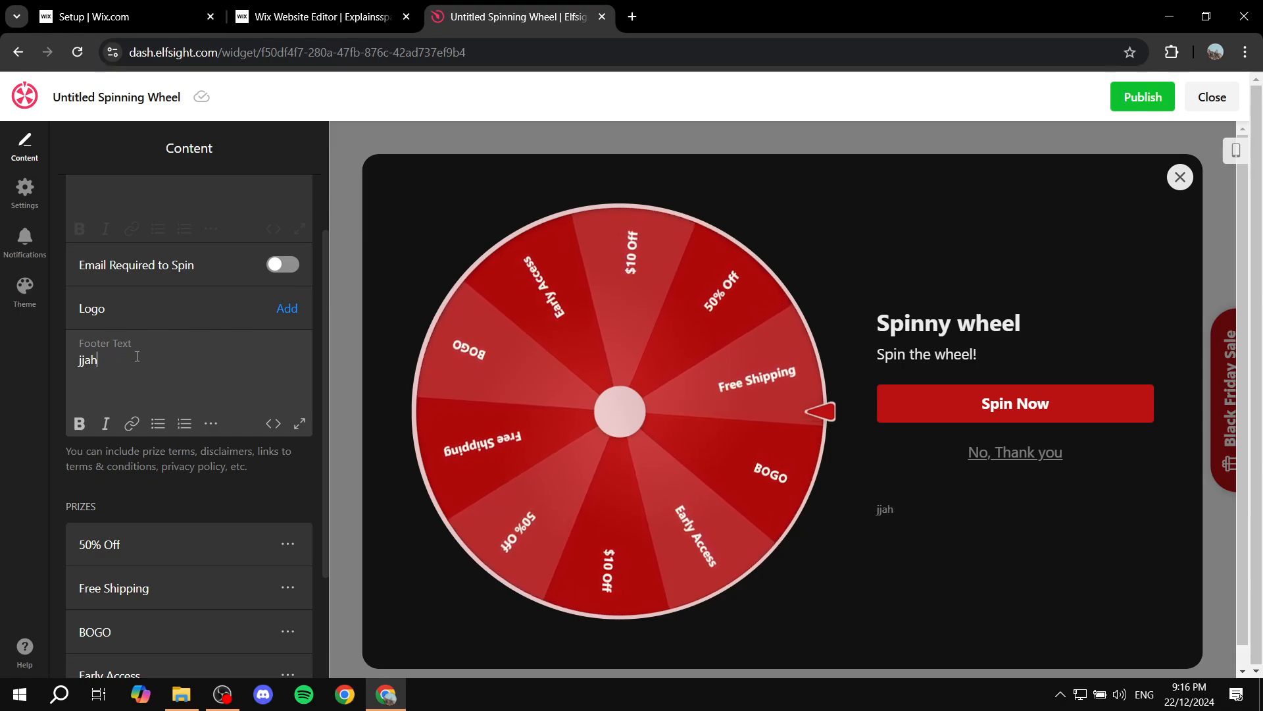
Open the 50% Off prize from the wheel's prize list for editing
{"action": "scroll", "coordinate": [138, 356], "scroll_direction": "down", "scroll_amount": 2}
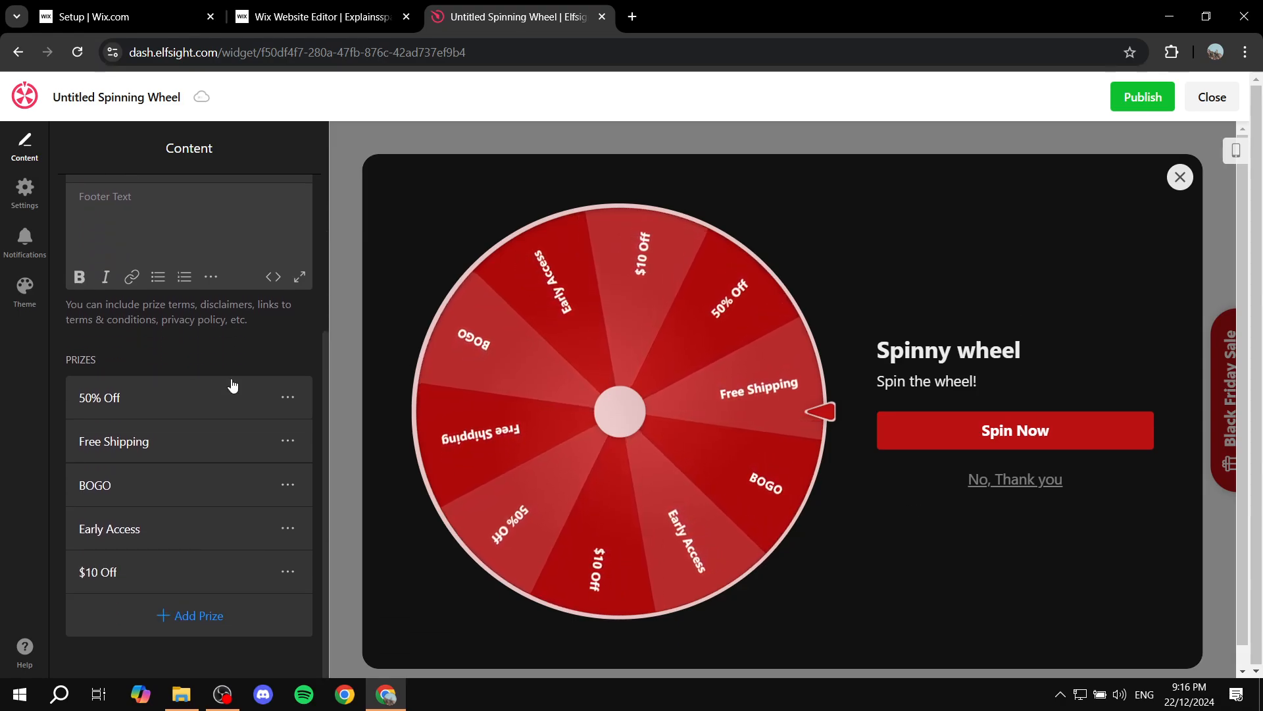
{"action": "triple_click", "coordinate": [34, 368]}
{"action": "left_click", "coordinate": [109, 372]}
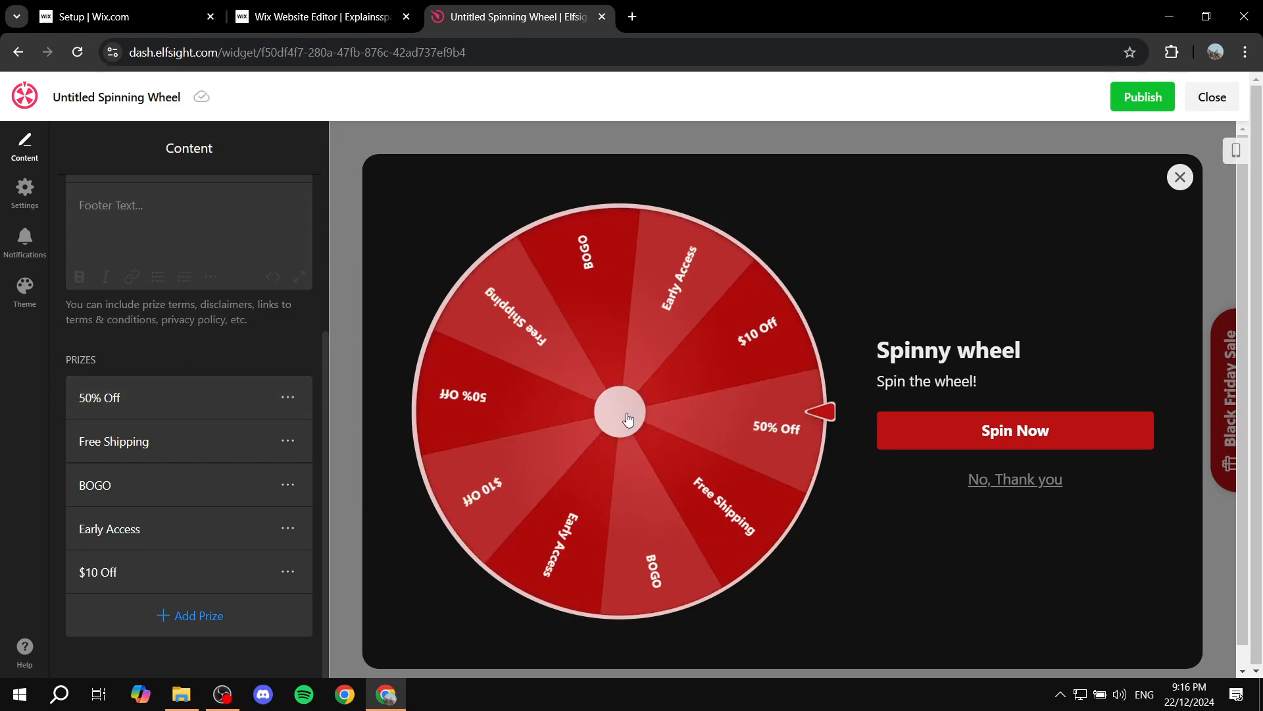
{"action": "left_click", "coordinate": [296, 400]}
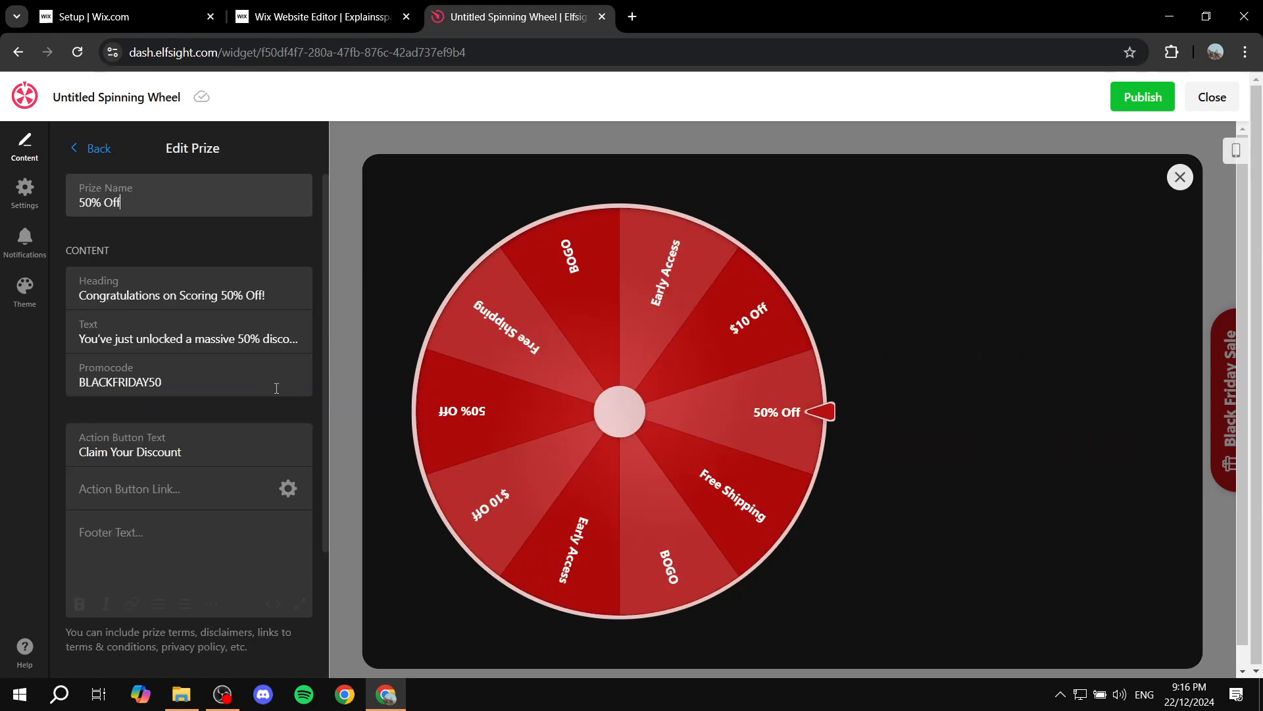
Review the 50% Off prize's name, heading, text, promocode and action button fields, and return to the widget's content settings
{"action": "left_click_drag", "start_coordinate": [192, 205], "coordinate": [38, 200]}
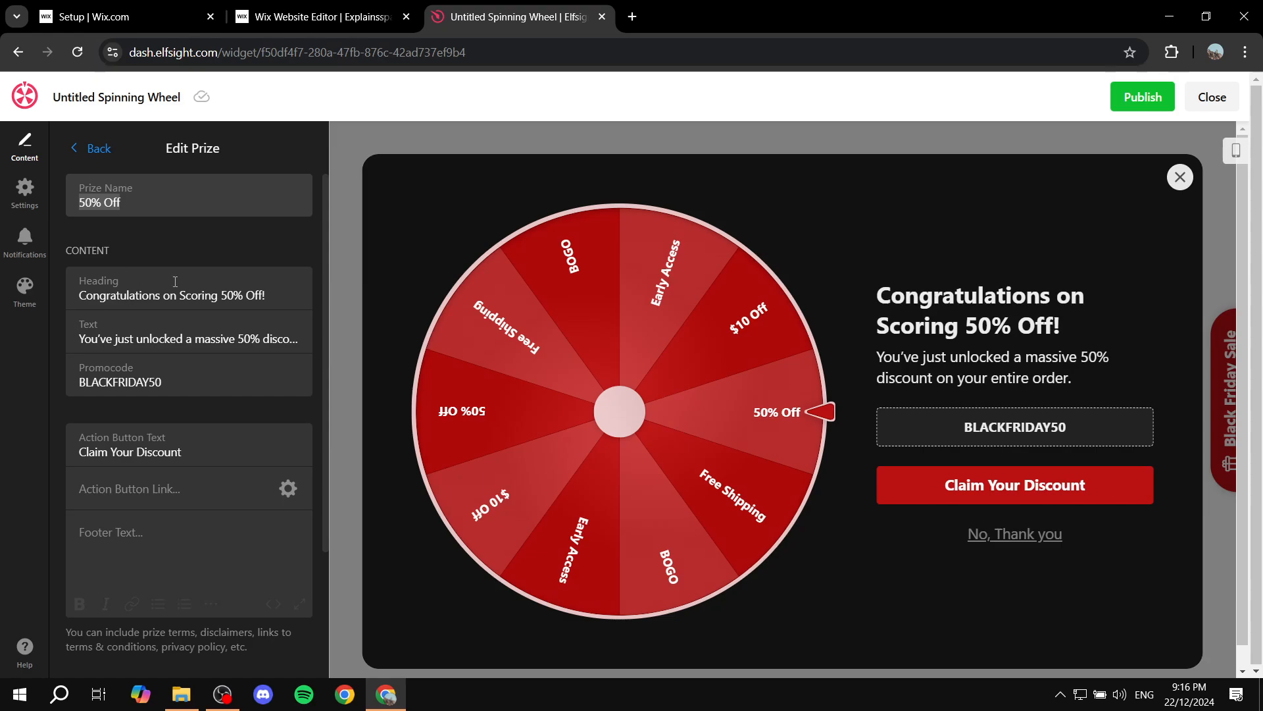
{"action": "left_click_drag", "start_coordinate": [81, 294], "coordinate": [271, 292]}
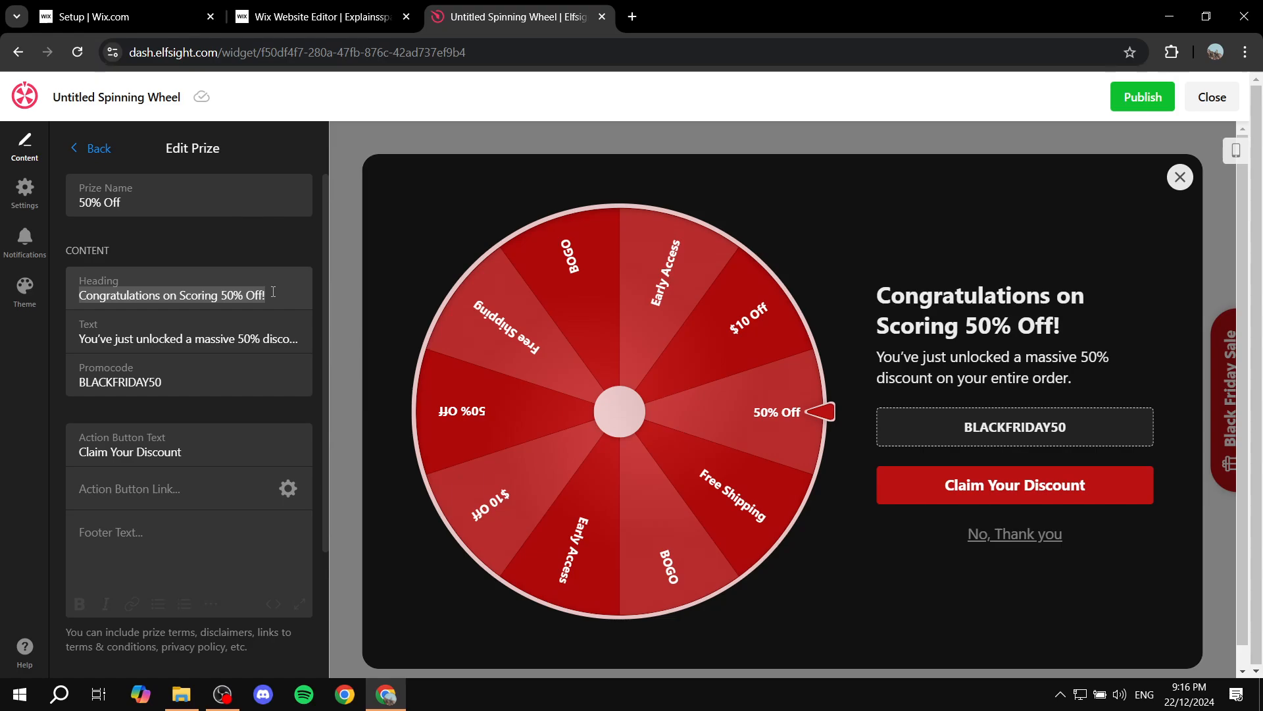
{"action": "left_click_drag", "start_coordinate": [863, 327], "coordinate": [992, 350]}
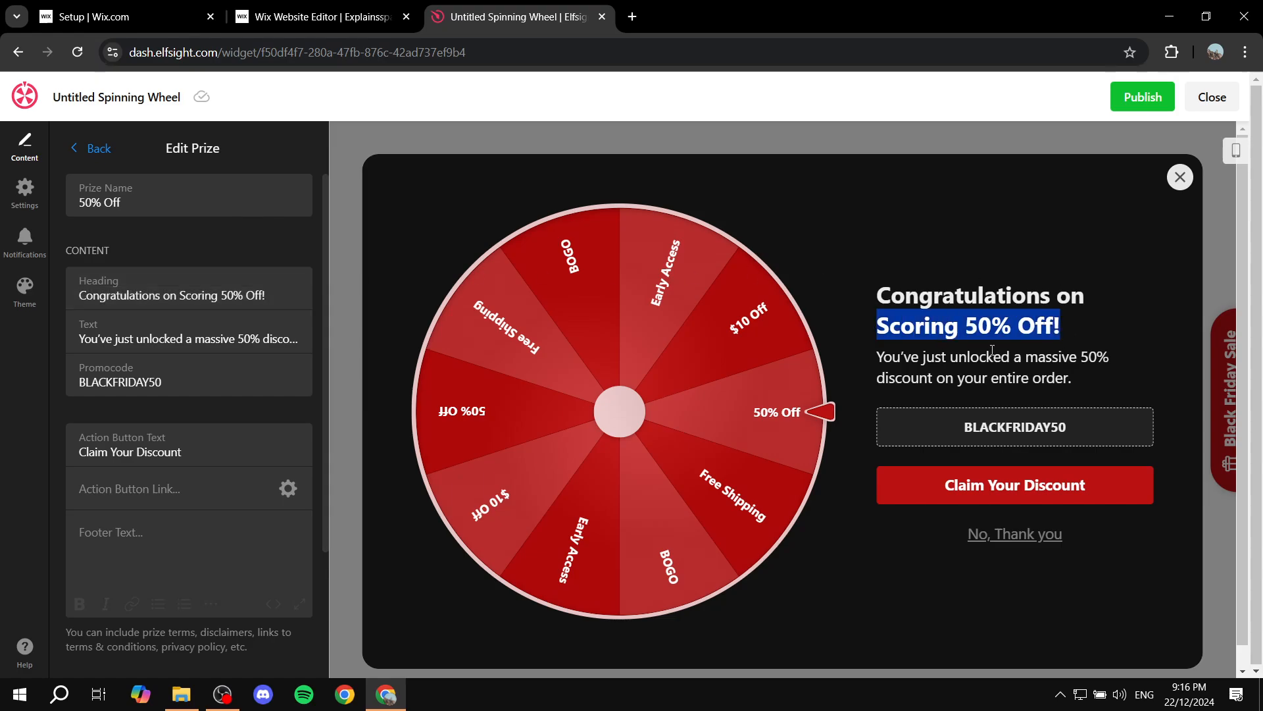
{"action": "left_click_drag", "start_coordinate": [870, 364], "coordinate": [1116, 372]}
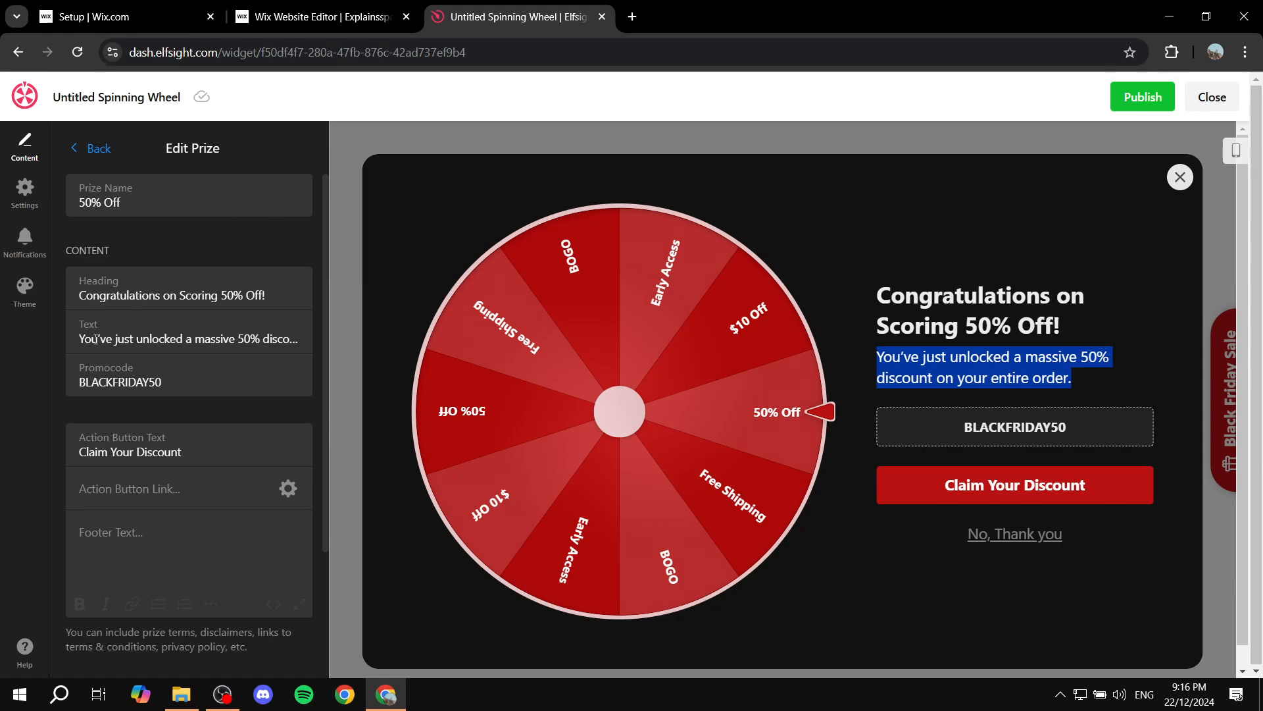
{"action": "left_click_drag", "start_coordinate": [198, 383], "coordinate": [47, 380]}
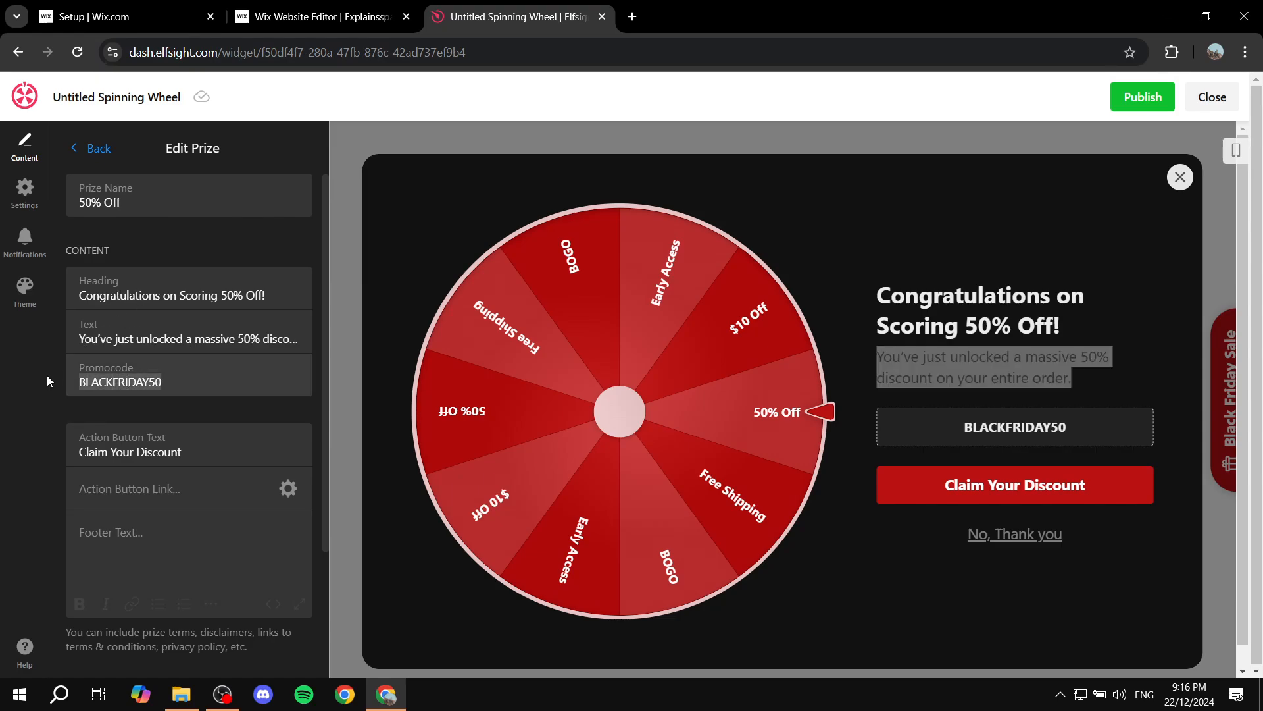
{"action": "scroll", "coordinate": [215, 410], "scroll_direction": "down", "scroll_amount": 1}
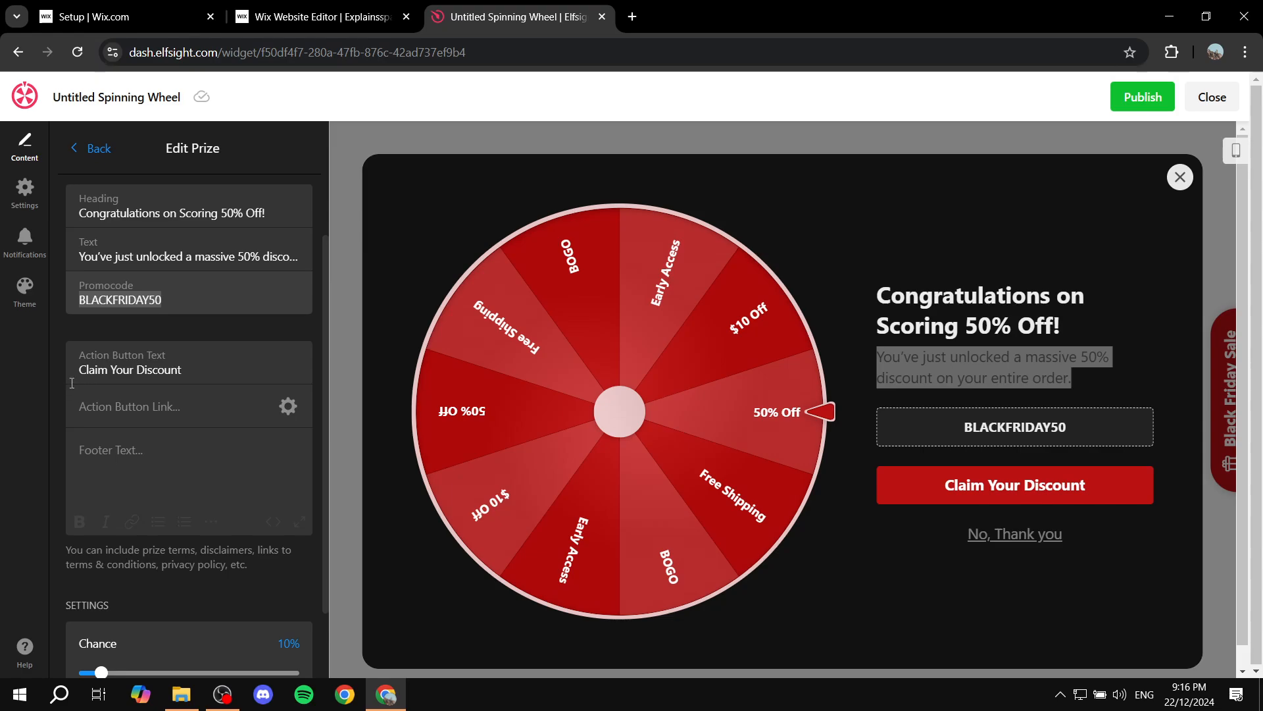
{"action": "left_click_drag", "start_coordinate": [252, 363], "coordinate": [72, 372]}
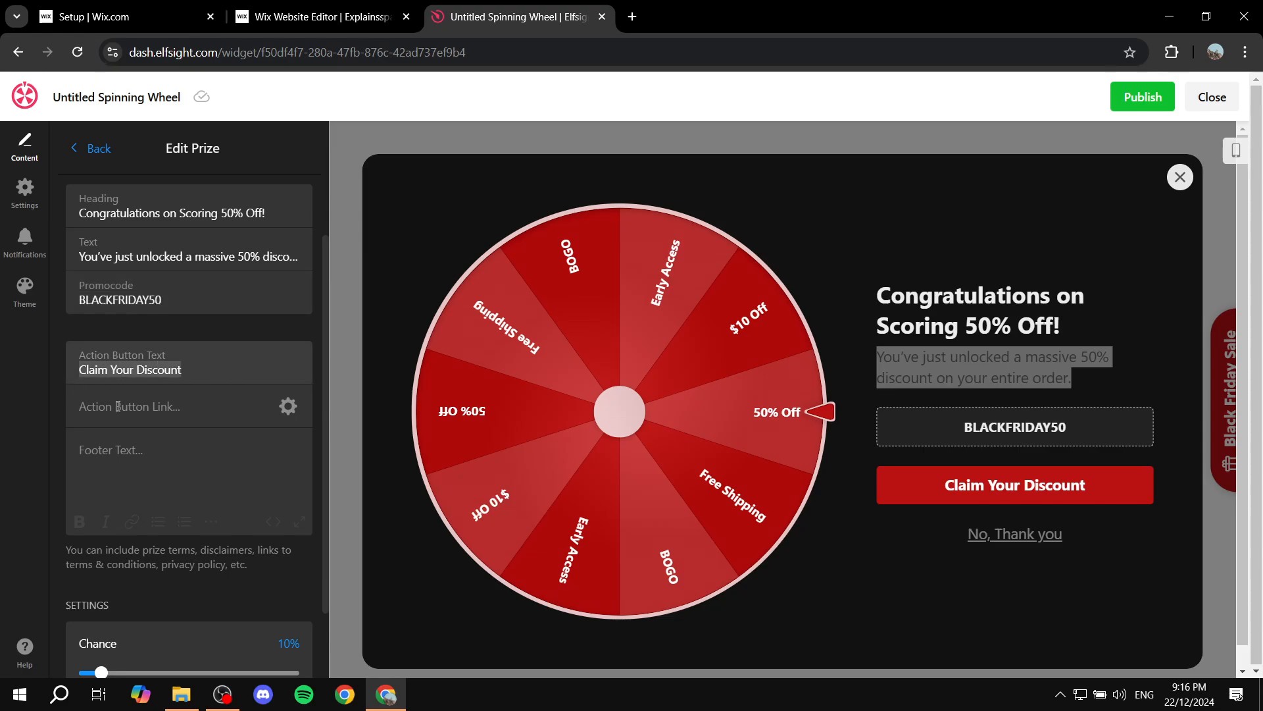
{"action": "left_click", "coordinate": [170, 406]}
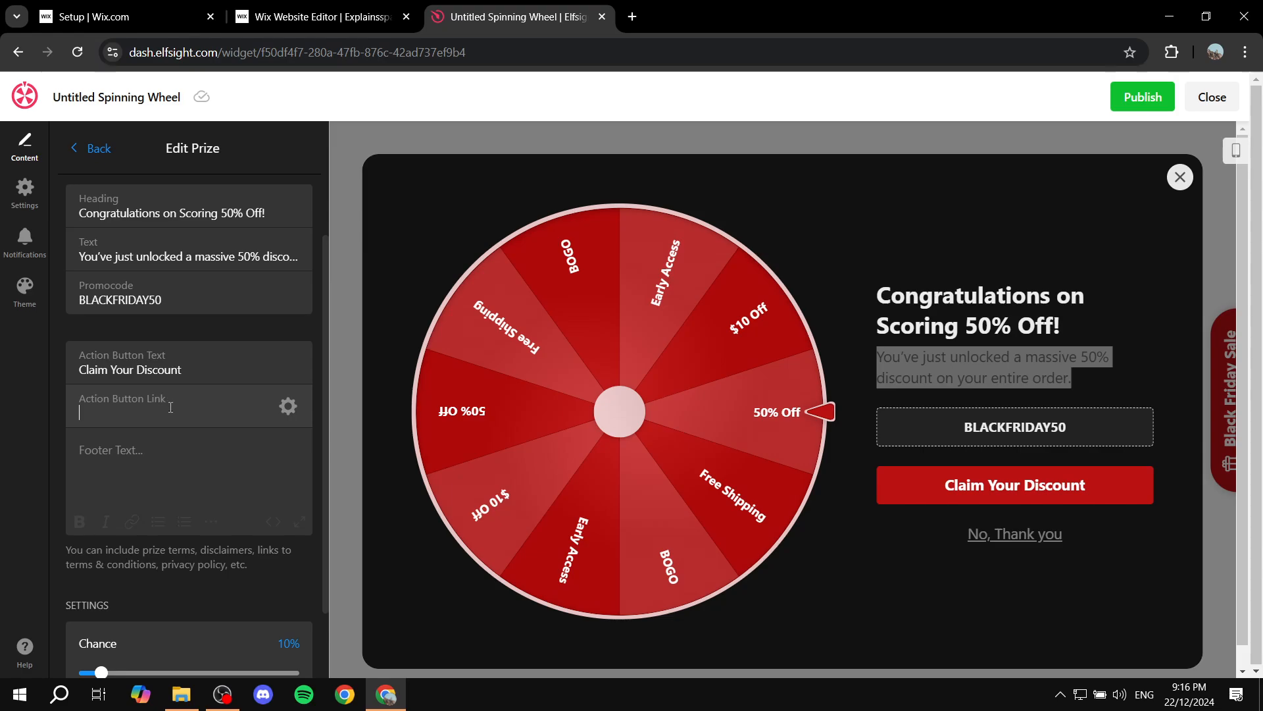
{"action": "scroll", "coordinate": [181, 398], "scroll_direction": "down", "scroll_amount": 1}
{"action": "scroll", "coordinate": [164, 342], "scroll_direction": "up", "scroll_amount": 2}
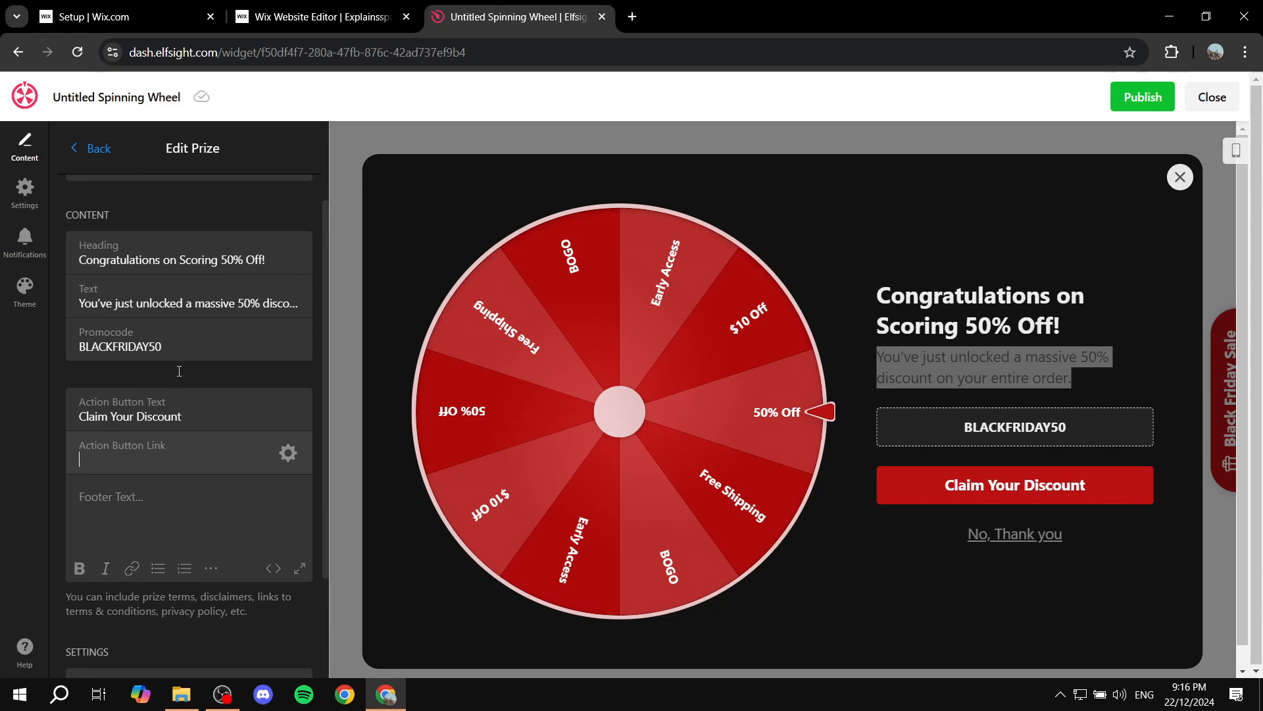
{"action": "left_click", "coordinate": [94, 149]}
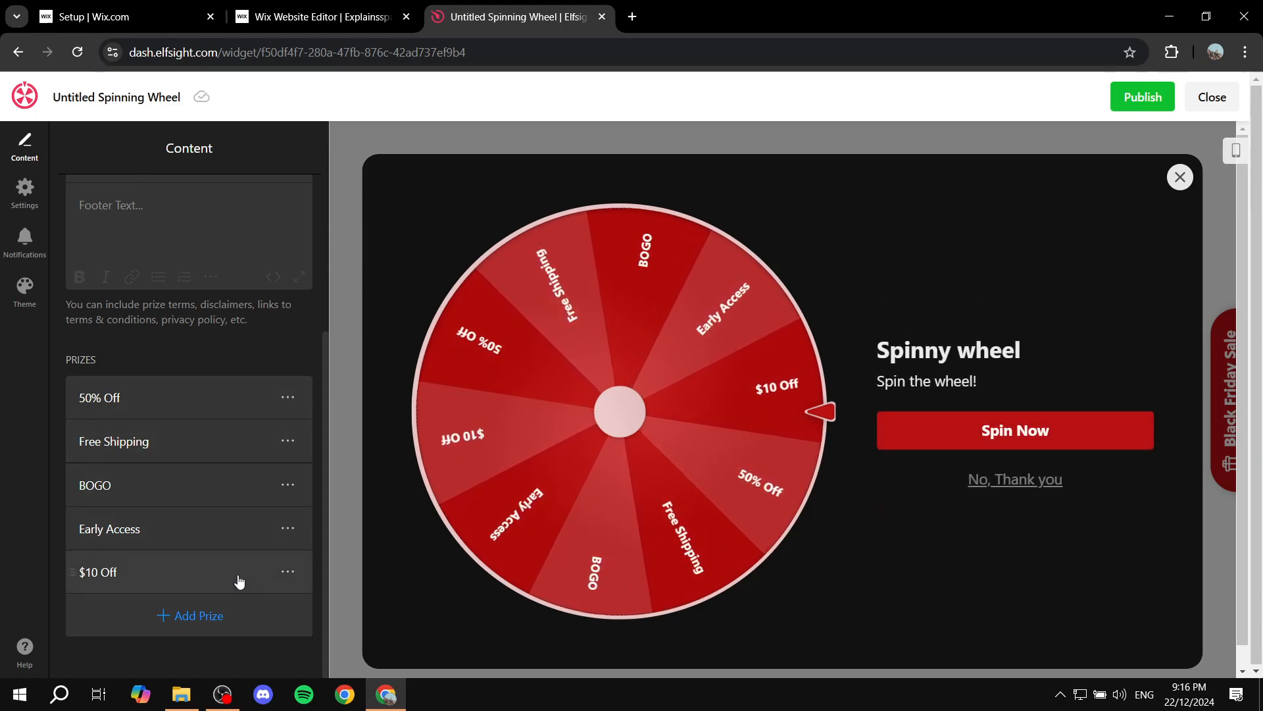
Delete the $10 Off and Early Access prizes from the wheel's prize list
{"action": "left_click", "coordinate": [287, 571]}
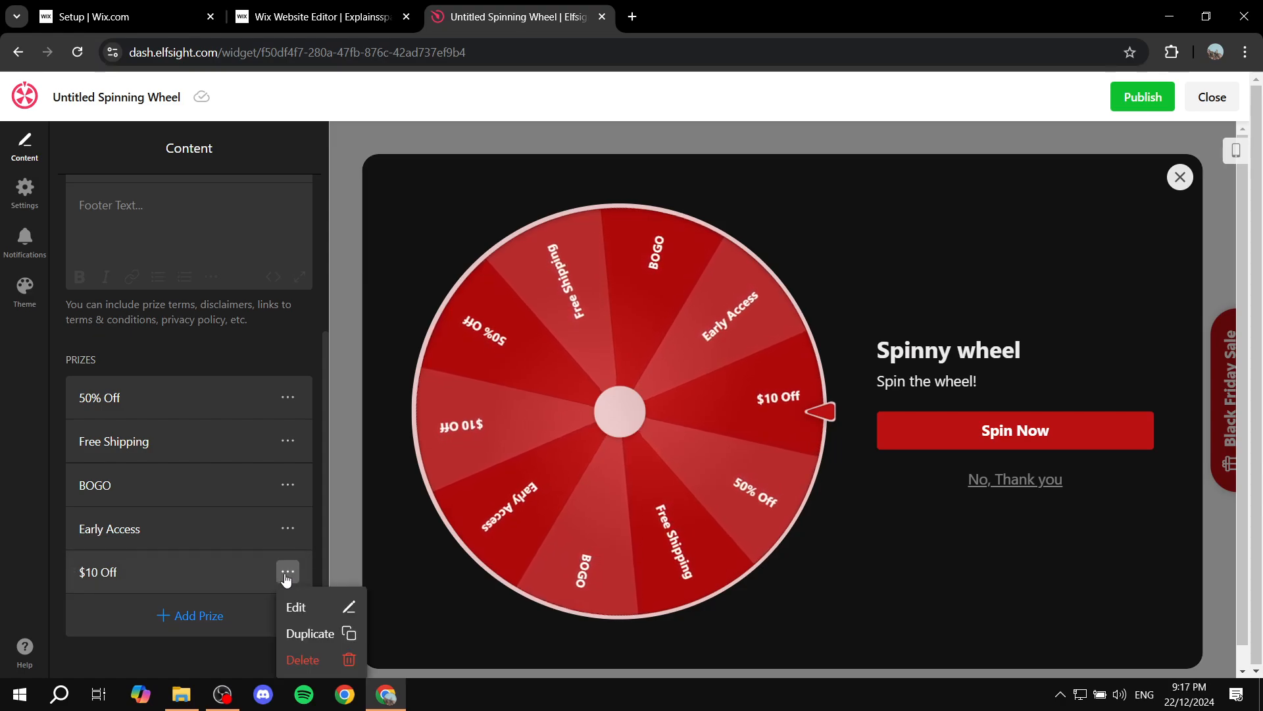
{"action": "left_click", "coordinate": [320, 660]}
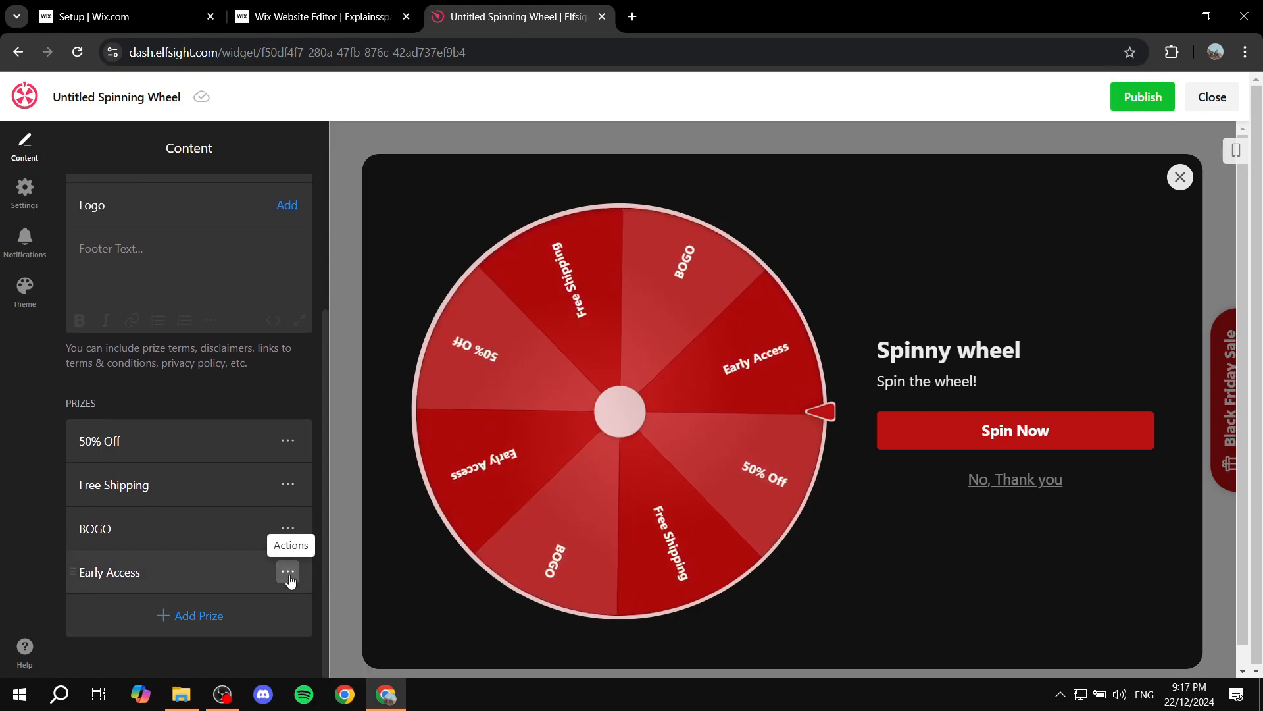
{"action": "left_click", "coordinate": [288, 571]}
{"action": "left_click", "coordinate": [319, 659]}
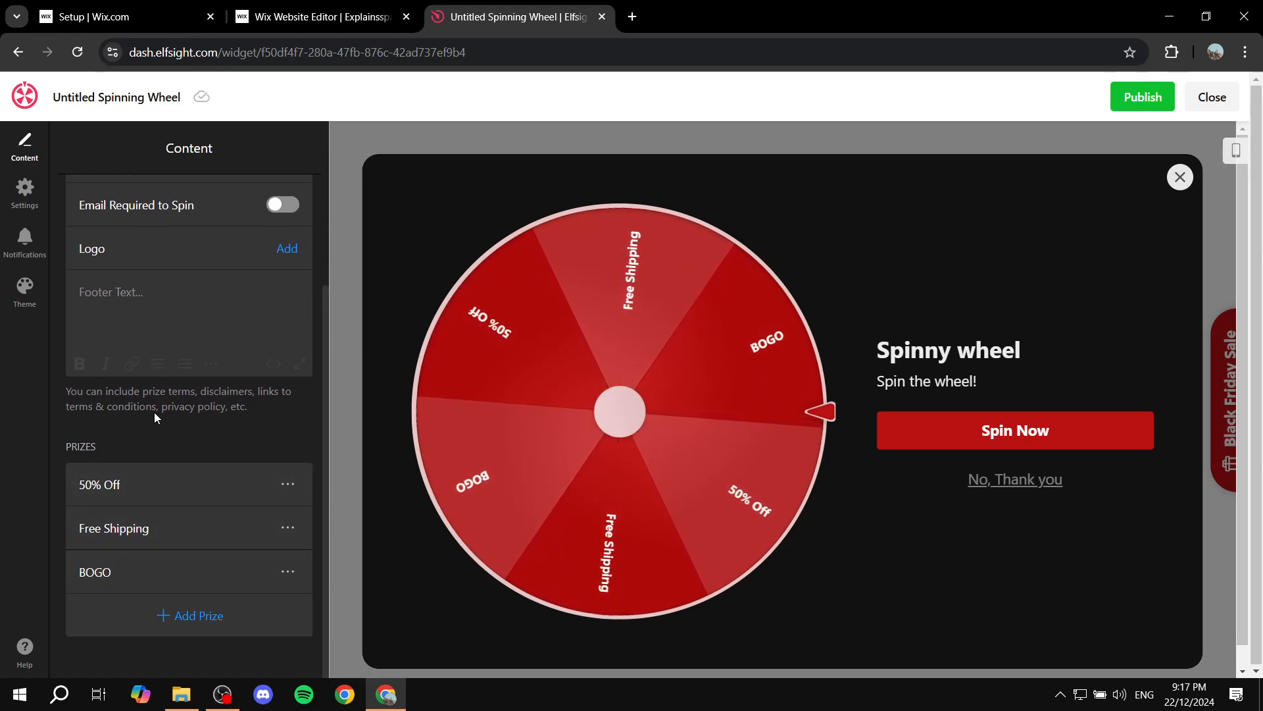
Look through the widget's popup, reopen button, visibility, language and custom code settings, and return to its content settings
{"action": "left_click", "coordinate": [29, 200]}
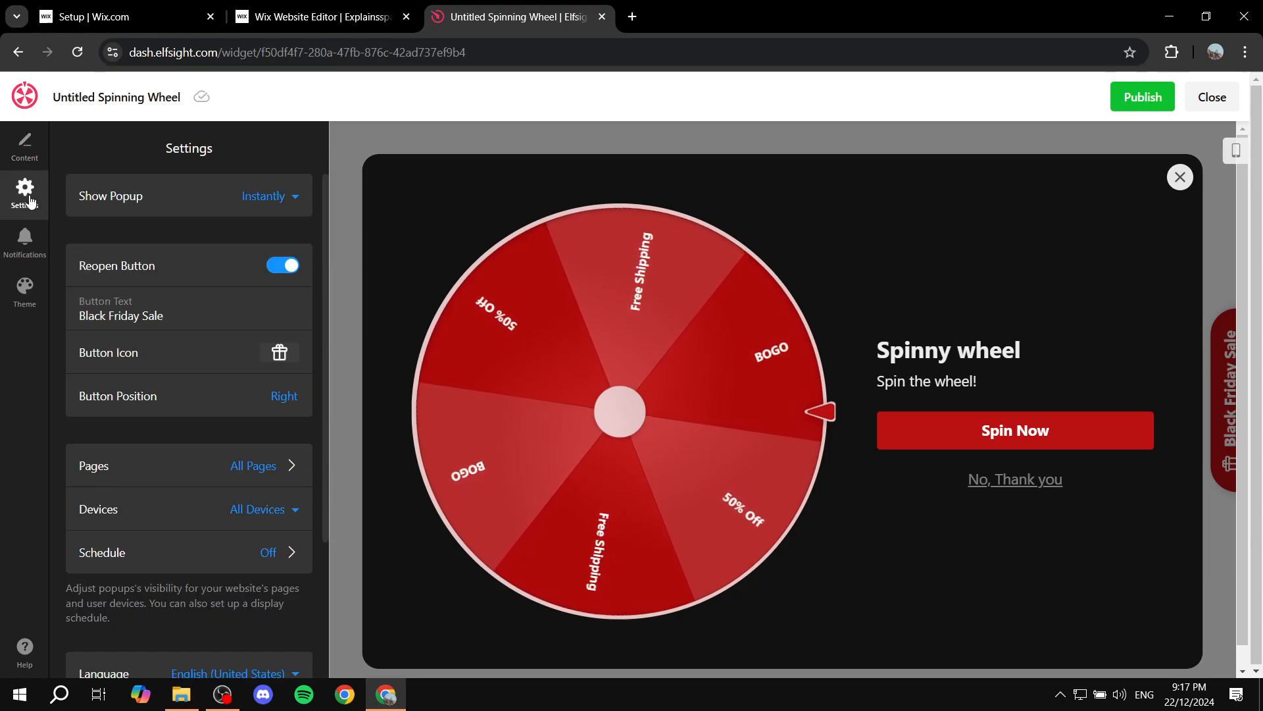
{"action": "scroll", "coordinate": [178, 267], "scroll_direction": "down", "scroll_amount": 3}
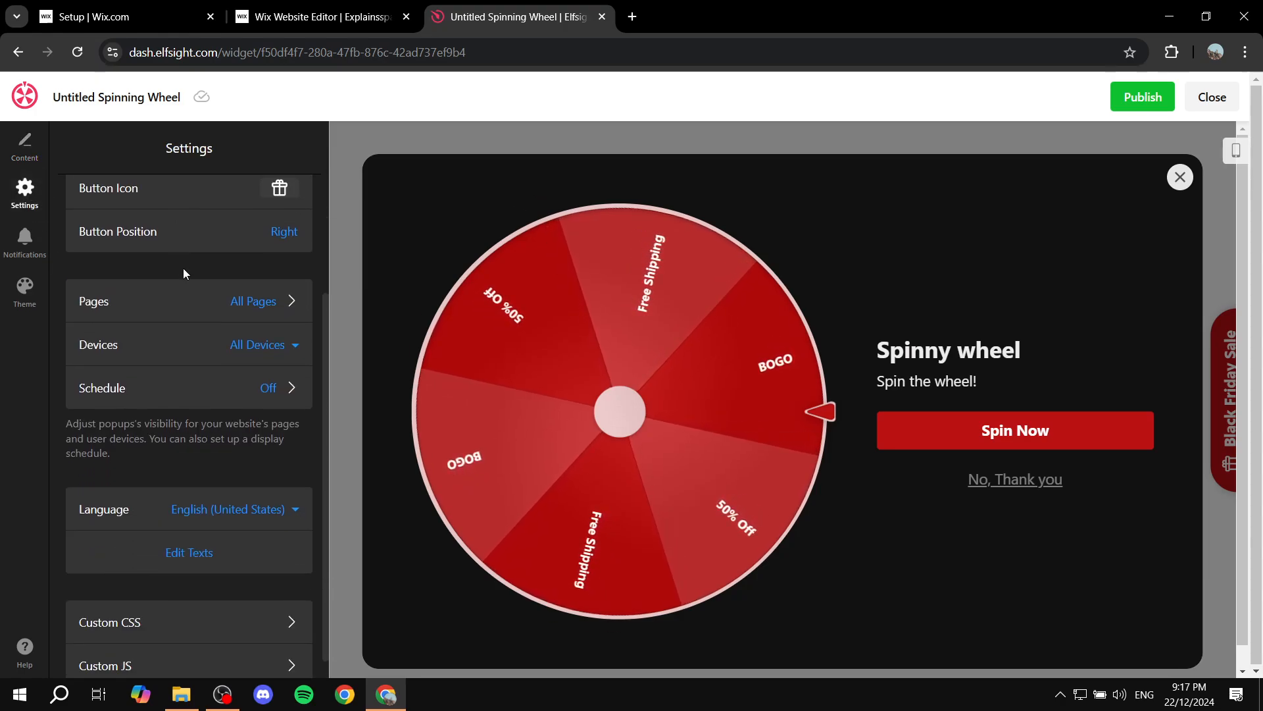
{"action": "scroll", "coordinate": [211, 316], "scroll_direction": "up", "scroll_amount": 4}
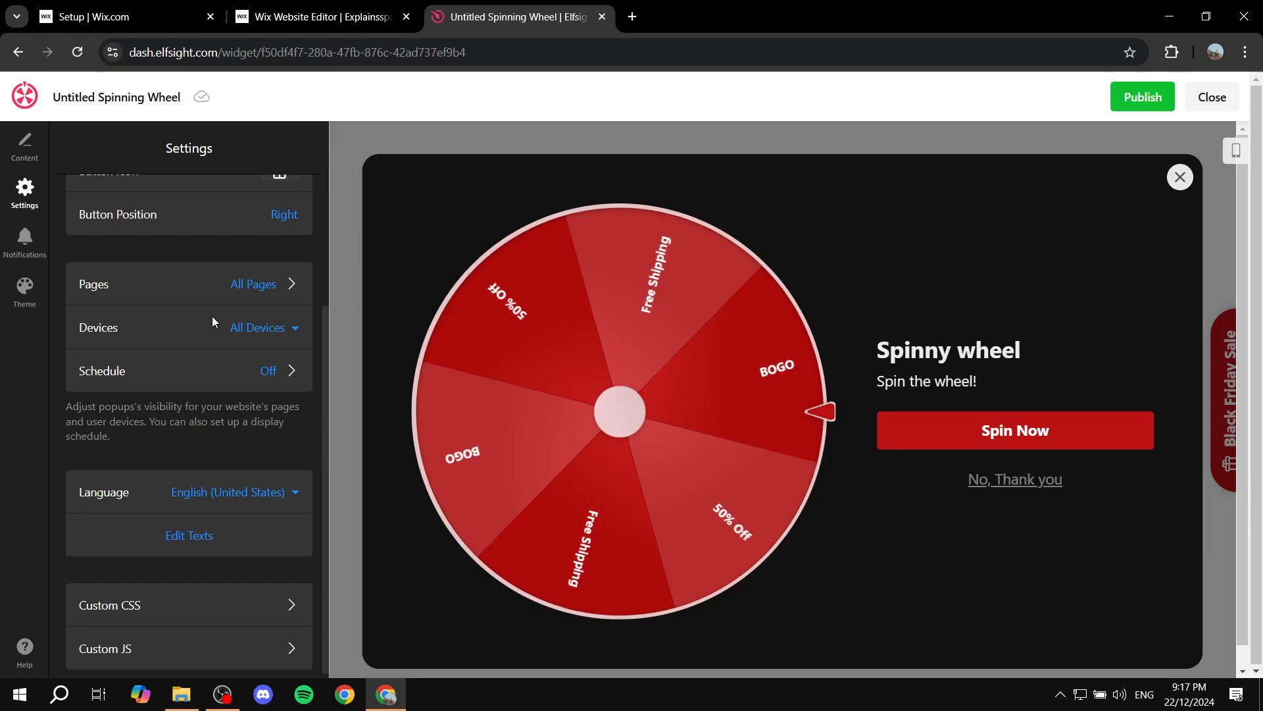
{"action": "left_click", "coordinate": [19, 148]}
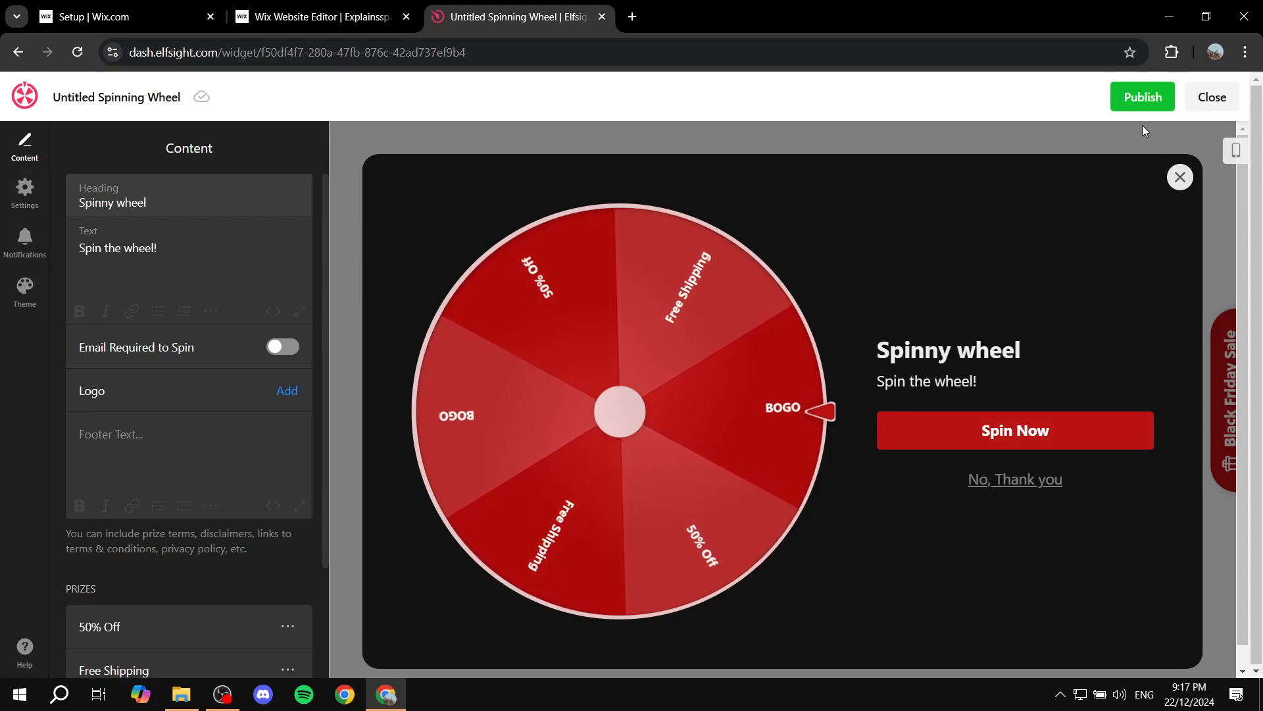
Publish the spinning wheel widget and choose the Free plan for installing it
{"action": "left_click", "coordinate": [1137, 99]}
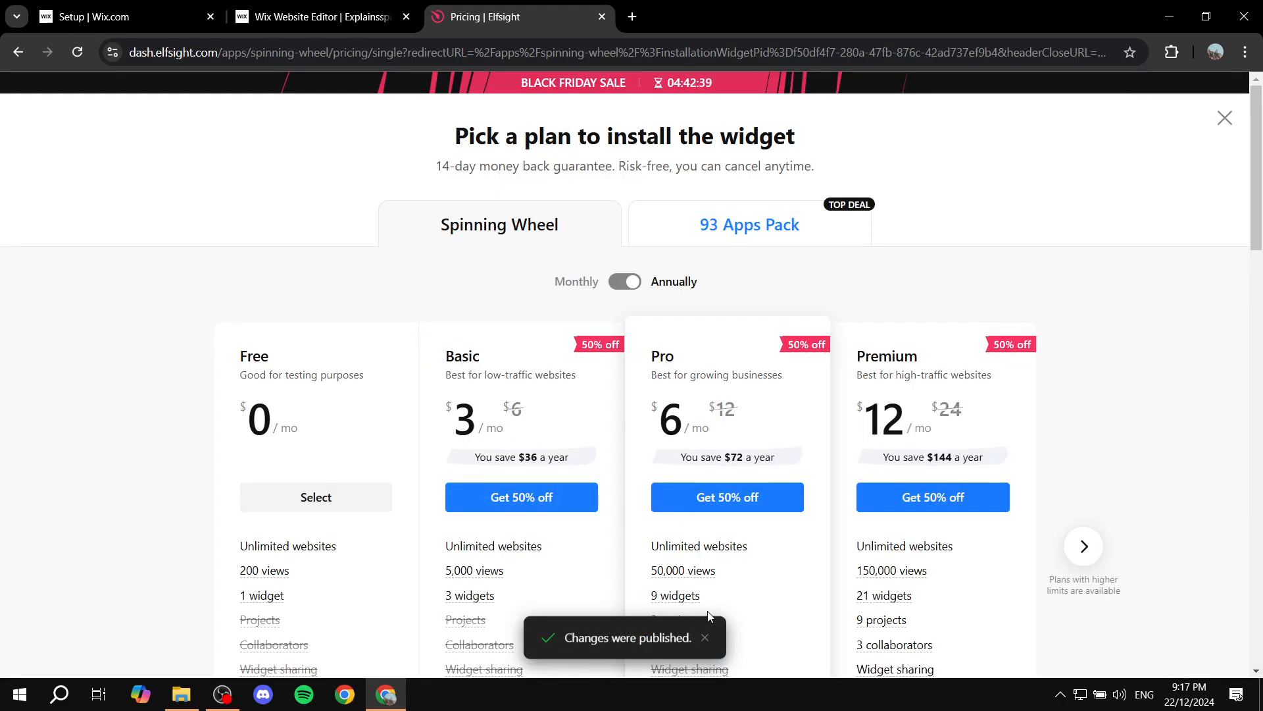
{"action": "left_click", "coordinate": [704, 639]}
{"action": "scroll", "coordinate": [518, 281], "scroll_direction": "down", "scroll_amount": 3}
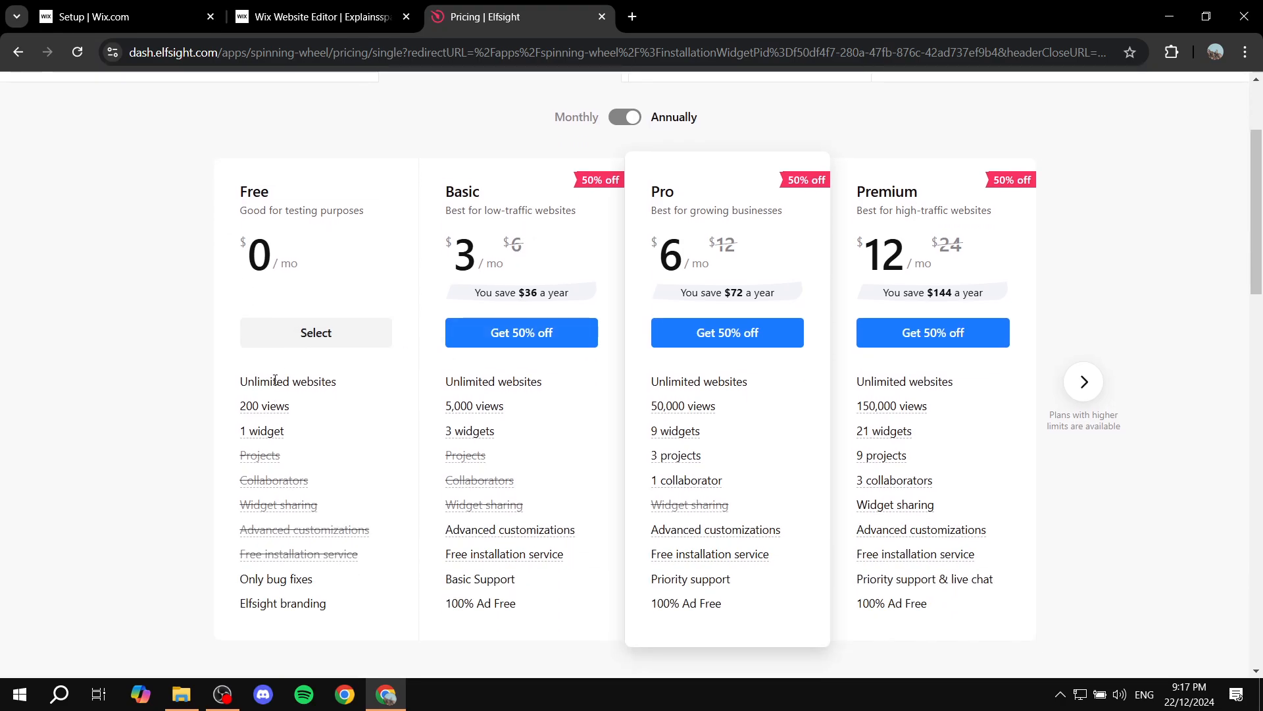
{"action": "left_click", "coordinate": [307, 337]}
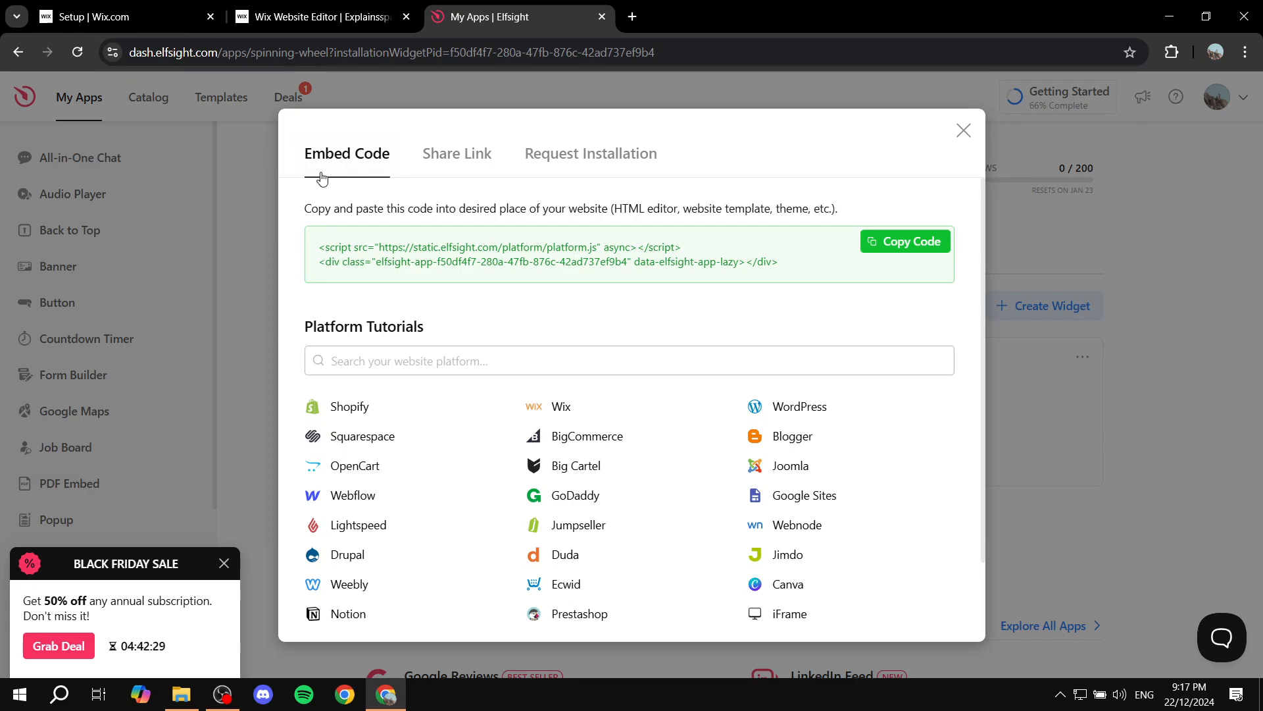
Copy the spinning wheel's embed code and close the installation window
{"action": "left_click", "coordinate": [908, 254]}
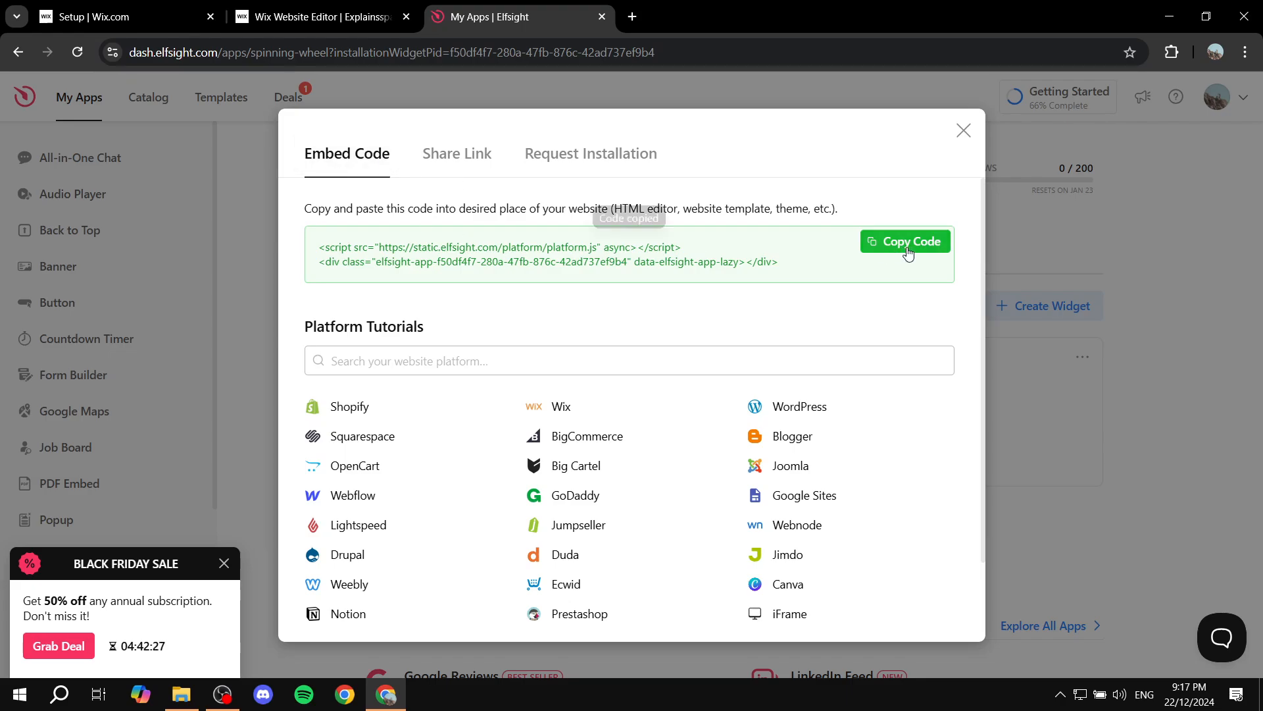
{"action": "left_click_drag", "start_coordinate": [776, 261], "coordinate": [316, 242]}
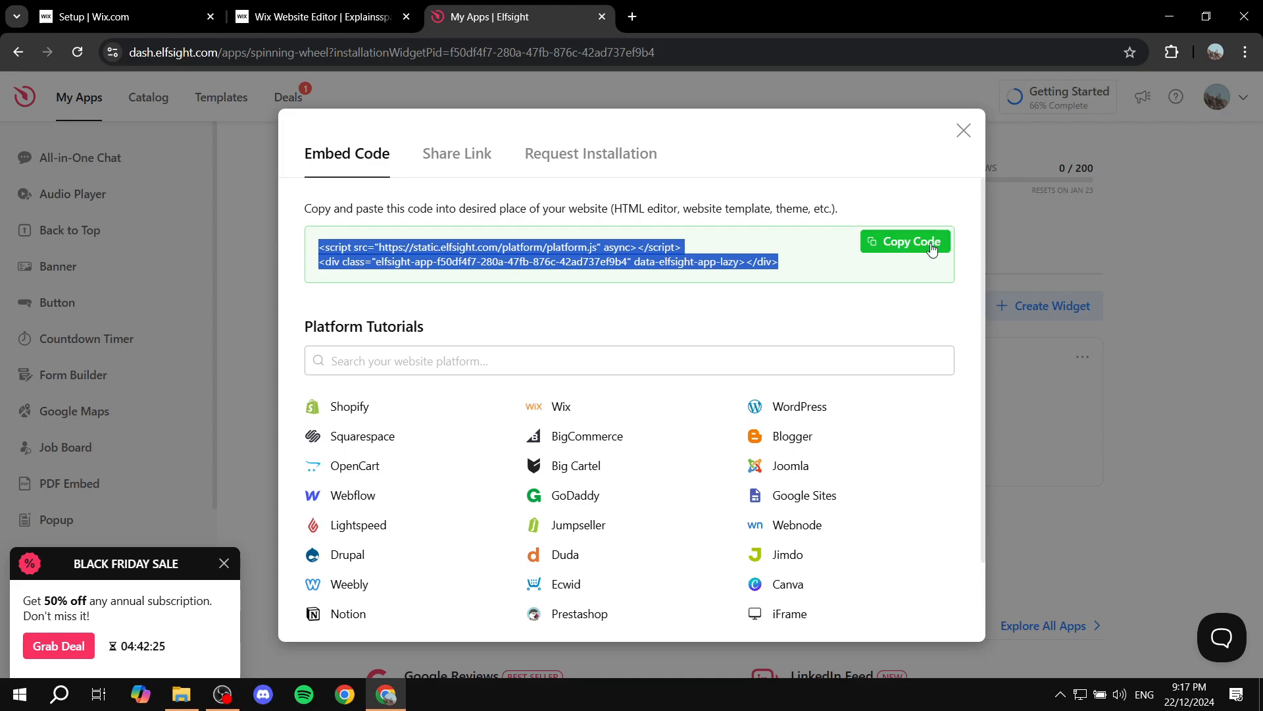
{"action": "left_click", "coordinate": [964, 131]}
Switch to the Wix editor and add an Embed HTML element to the new empty section
{"action": "left_click", "coordinate": [366, 18]}
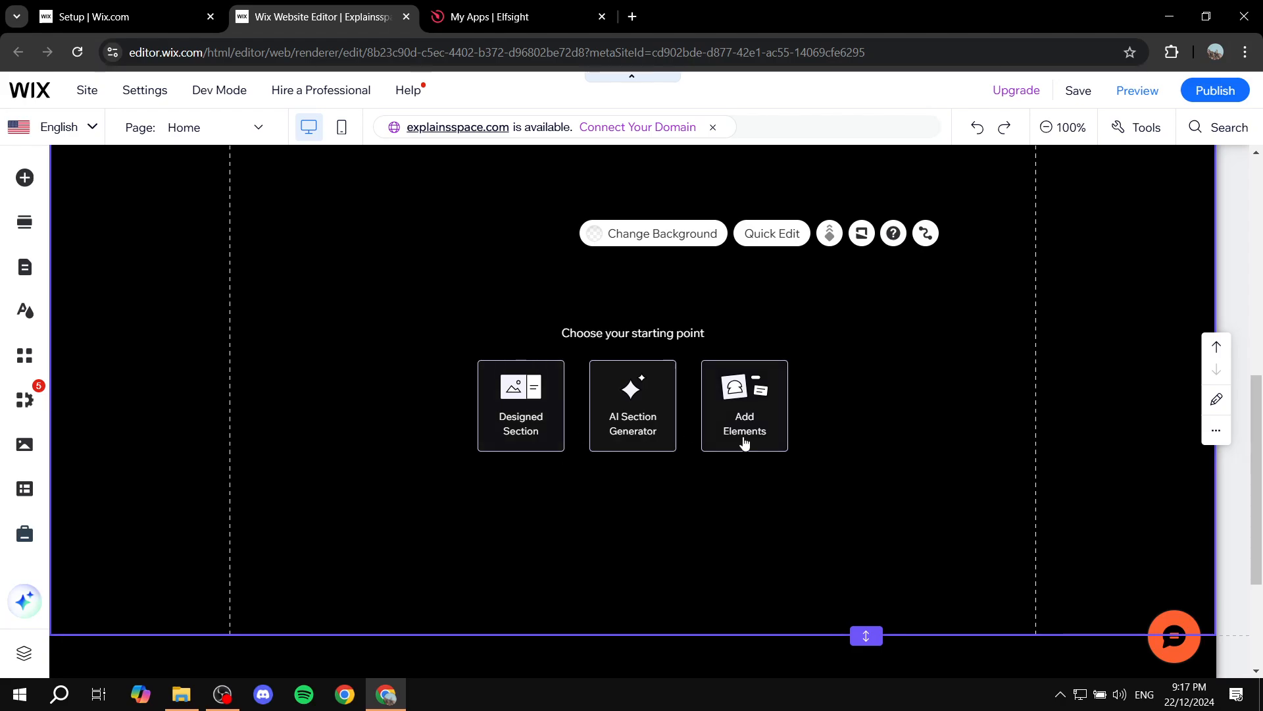
{"action": "scroll", "coordinate": [73, 191], "scroll_direction": "up", "scroll_amount": 1}
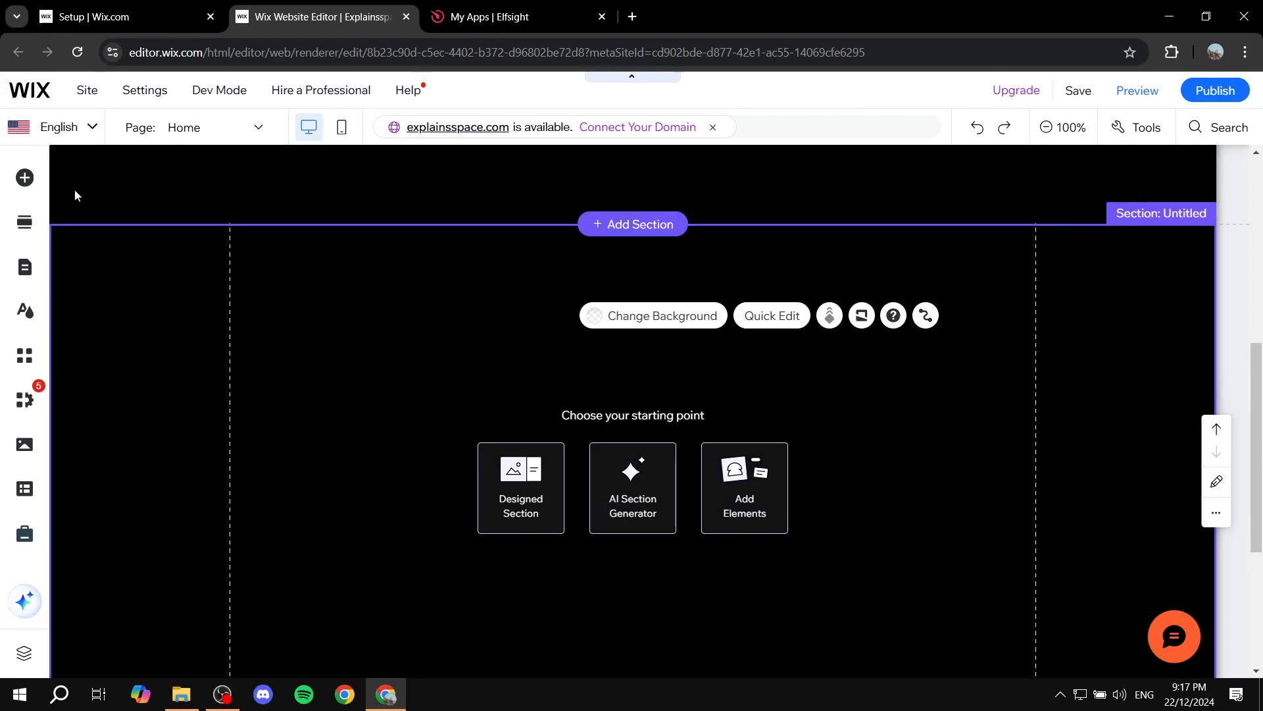
{"action": "left_click", "coordinate": [24, 179]}
{"action": "left_click", "coordinate": [108, 395]}
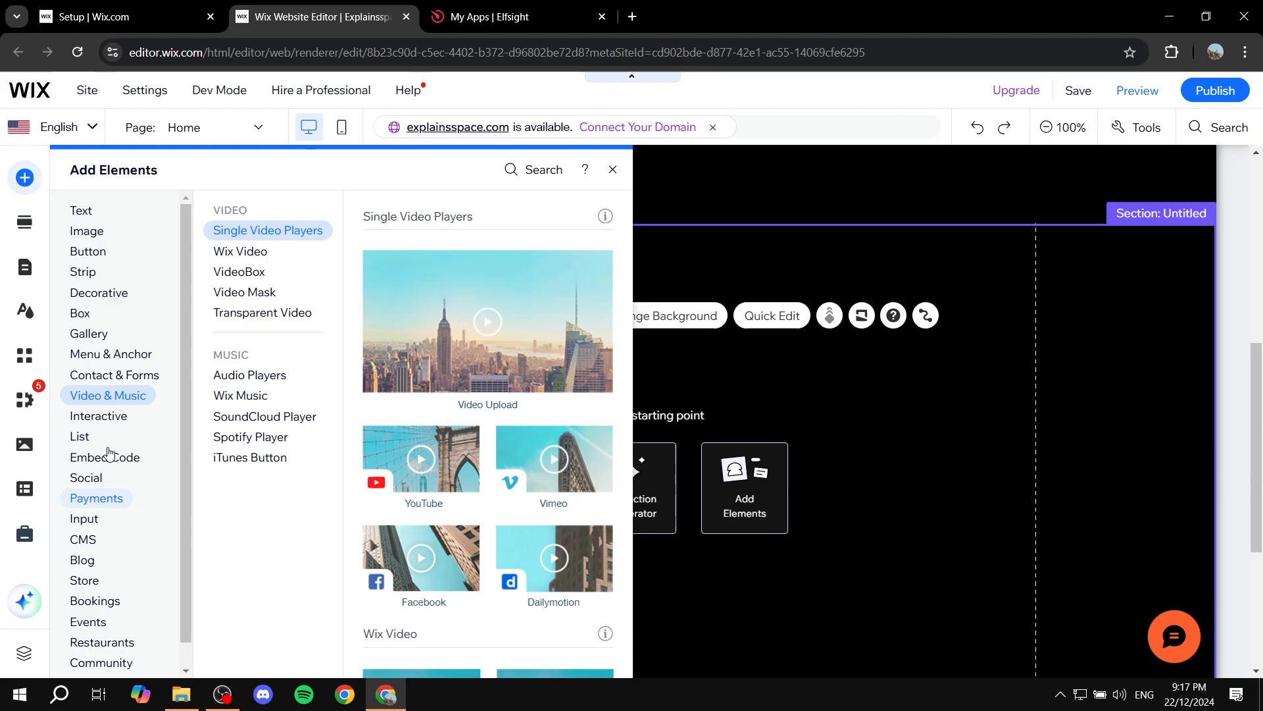
{"action": "left_click", "coordinate": [110, 455]}
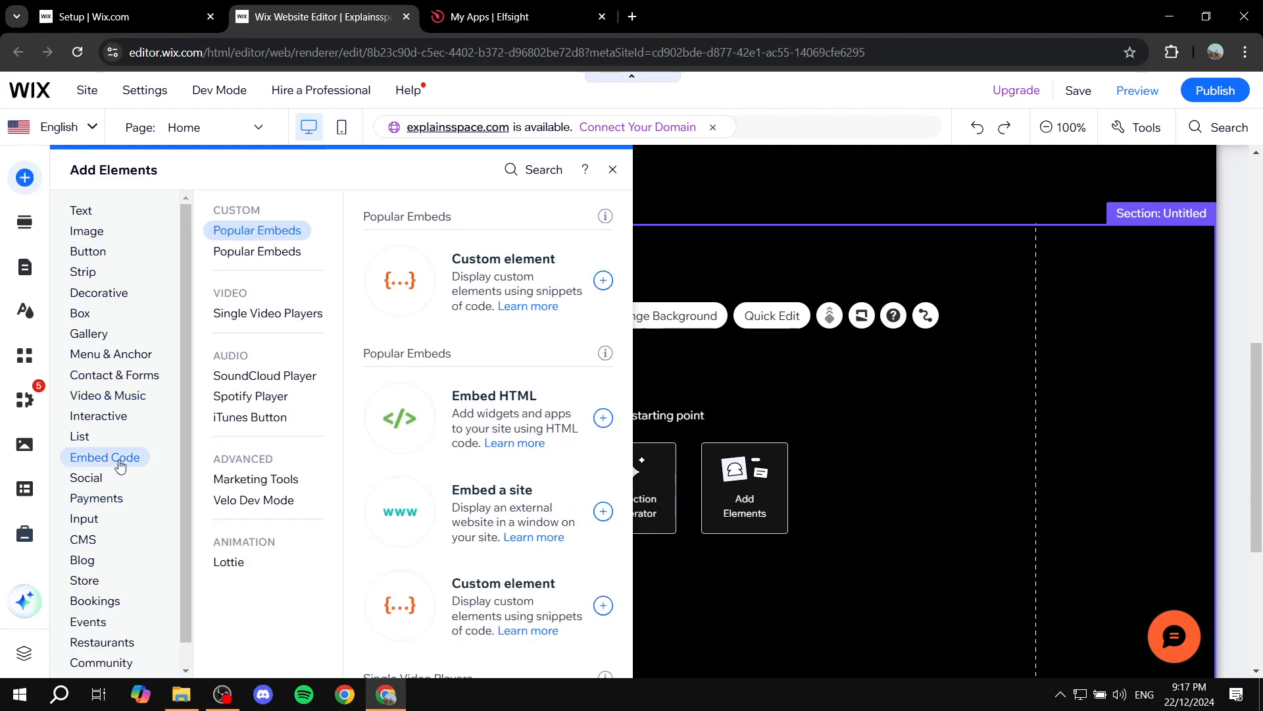
{"action": "left_click", "coordinate": [405, 416]}
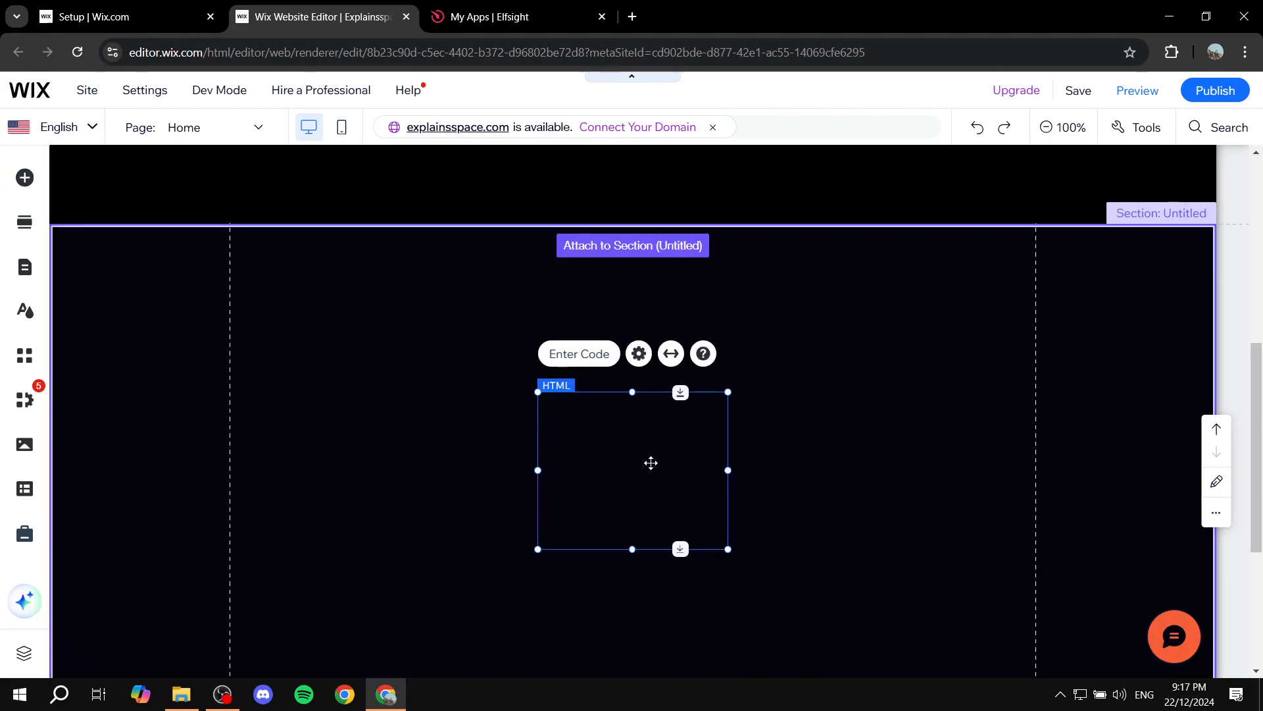
Paste the copied Elfsight embed code into the HTML element's settings and update the element
{"action": "double_click", "coordinate": [651, 459]}
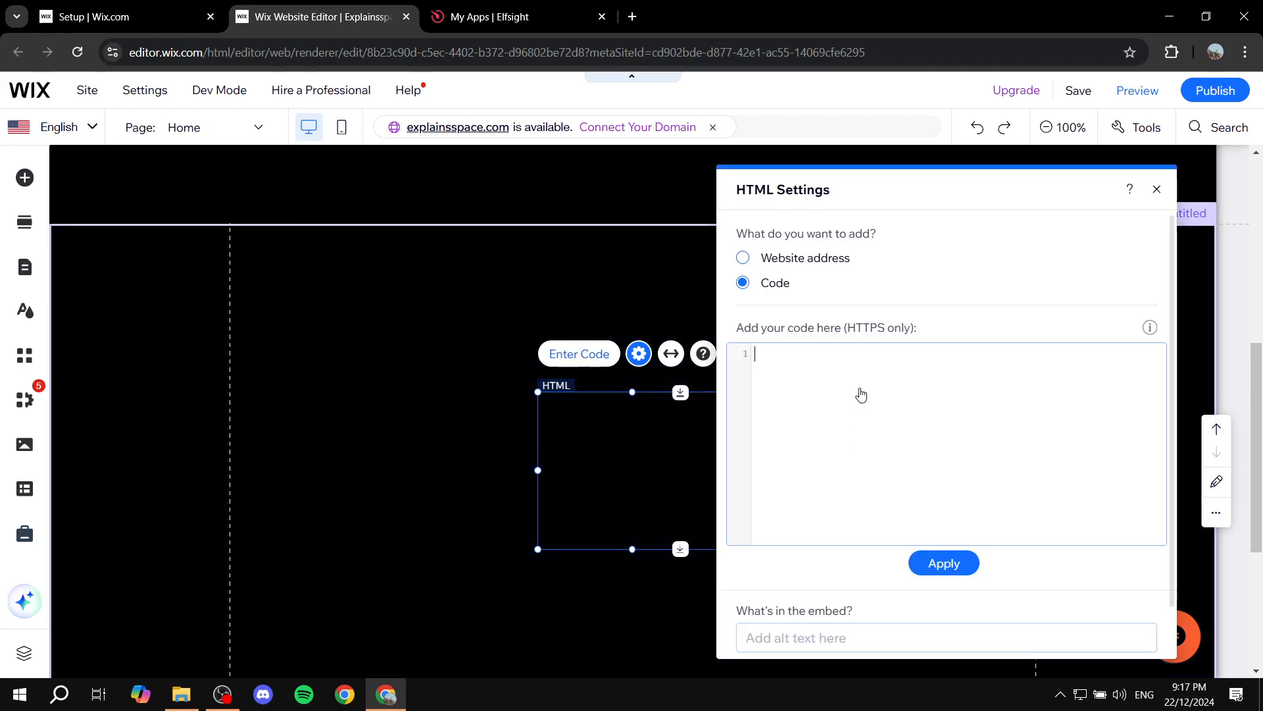
{"action": "key", "text": "ctrl+v"}
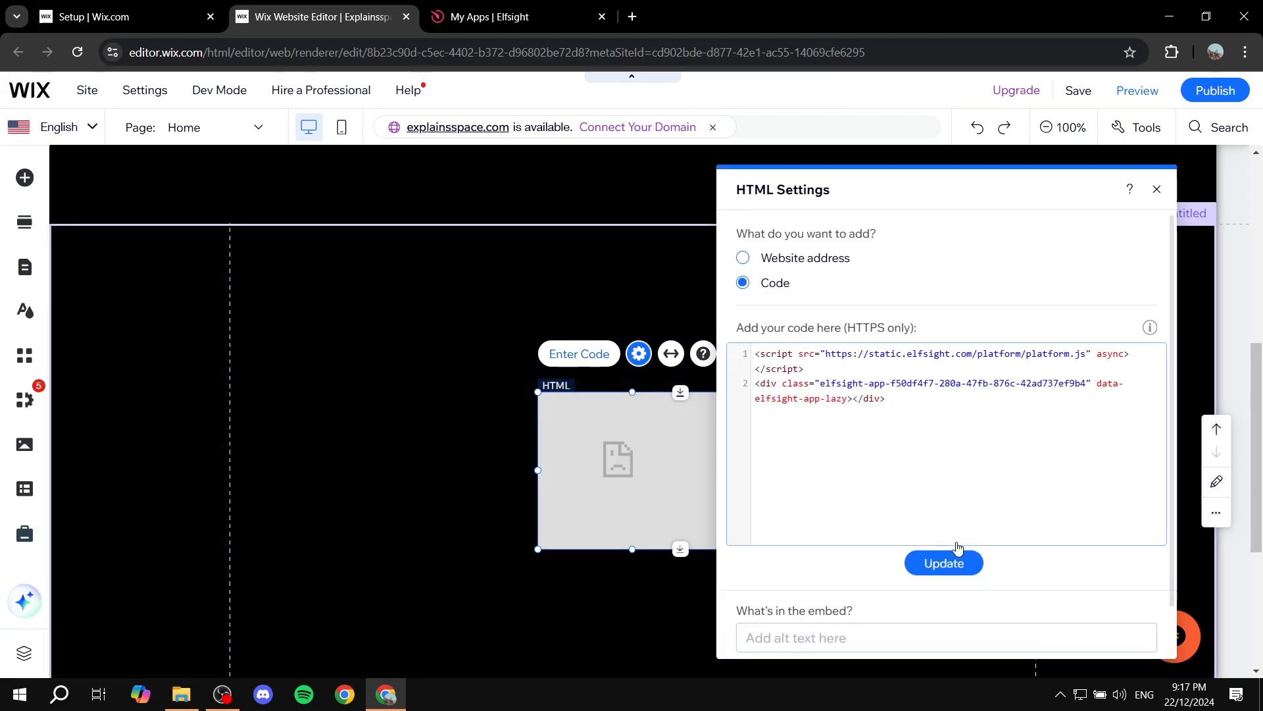
{"action": "left_click", "coordinate": [957, 563]}
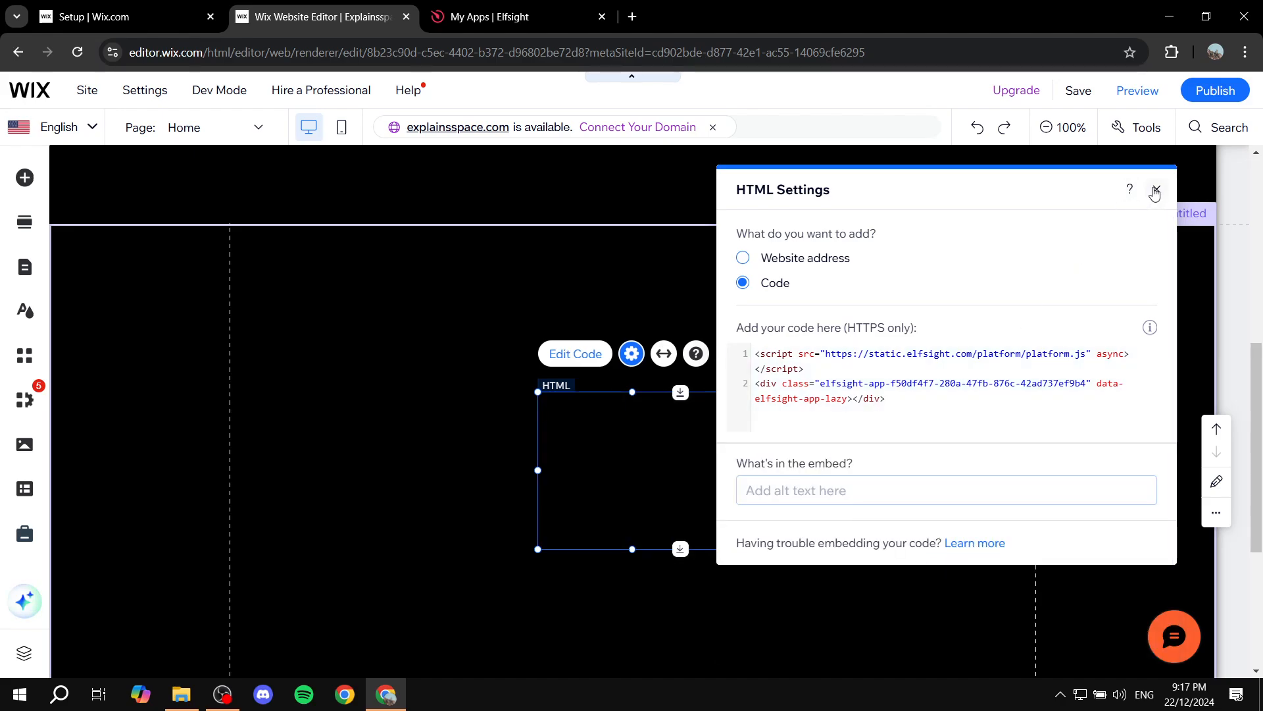
Check the spinning wheel's installation window in Elfsight and return to the embedded element in the Wix editor
{"action": "left_click", "coordinate": [500, 16]}
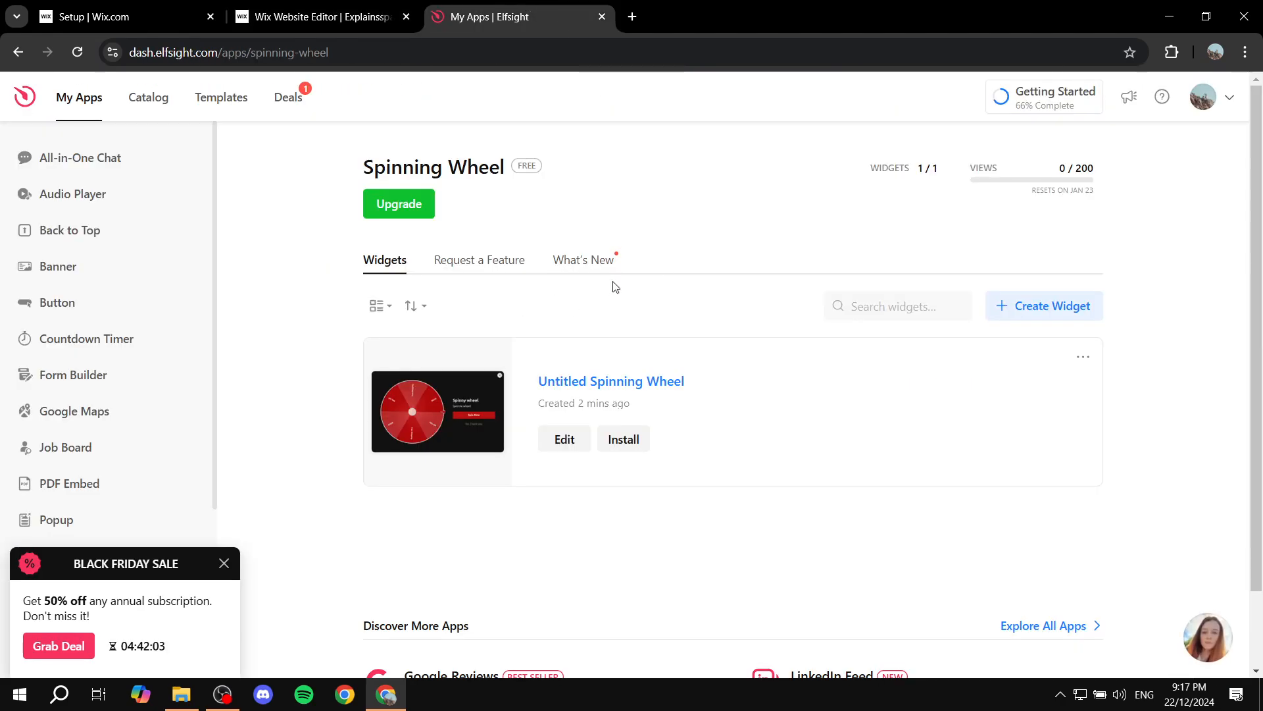
{"action": "left_click", "coordinate": [622, 439]}
{"action": "left_click", "coordinate": [321, 17]}
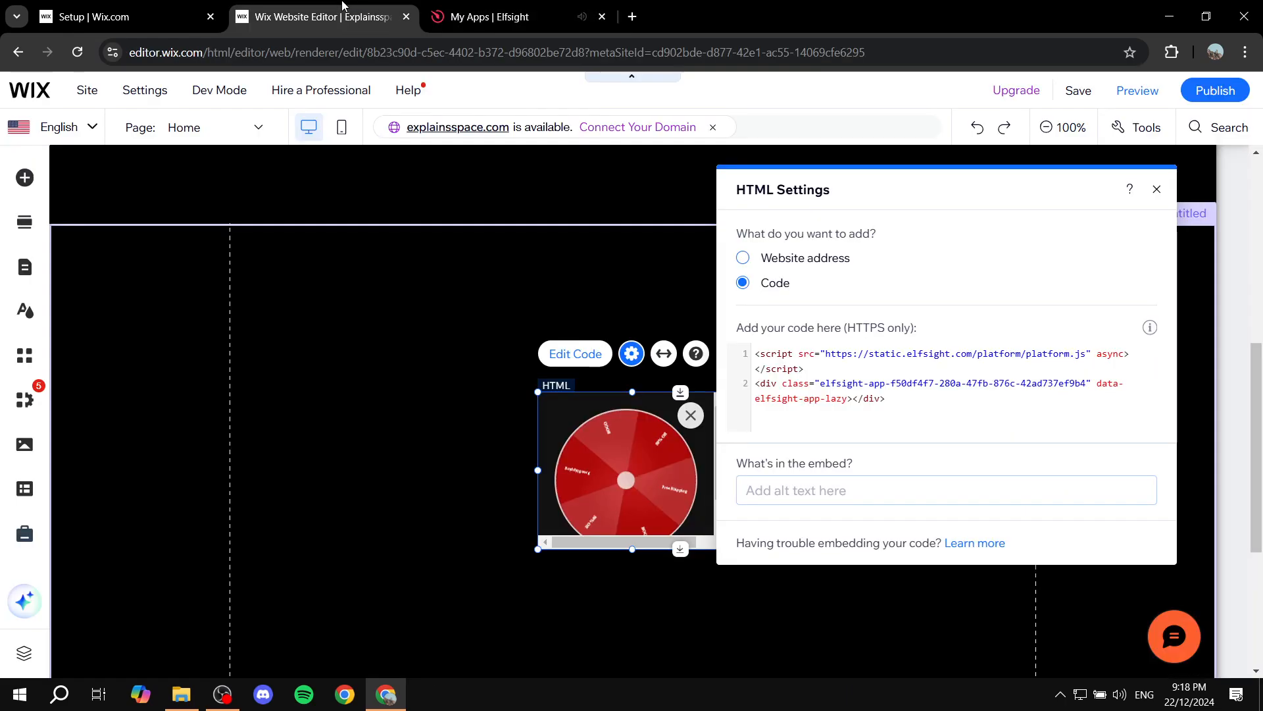
{"action": "left_click", "coordinate": [23, 181]}
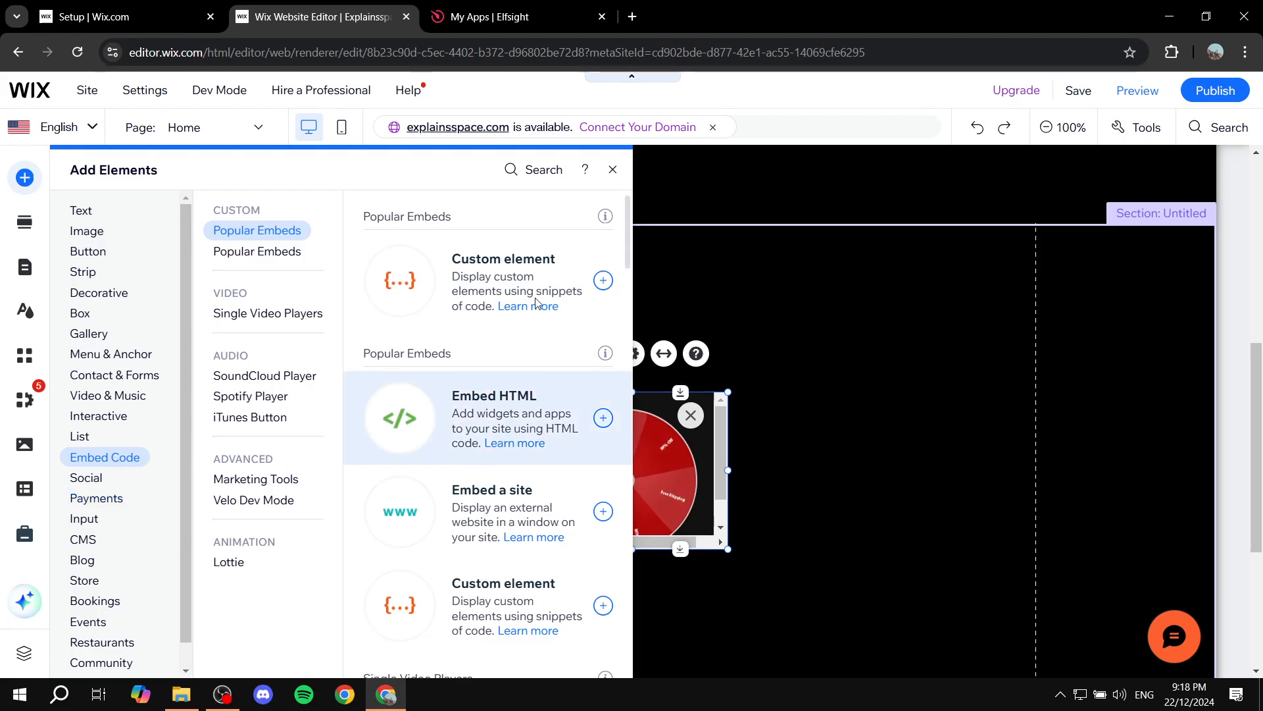
{"action": "left_click", "coordinate": [613, 169]}
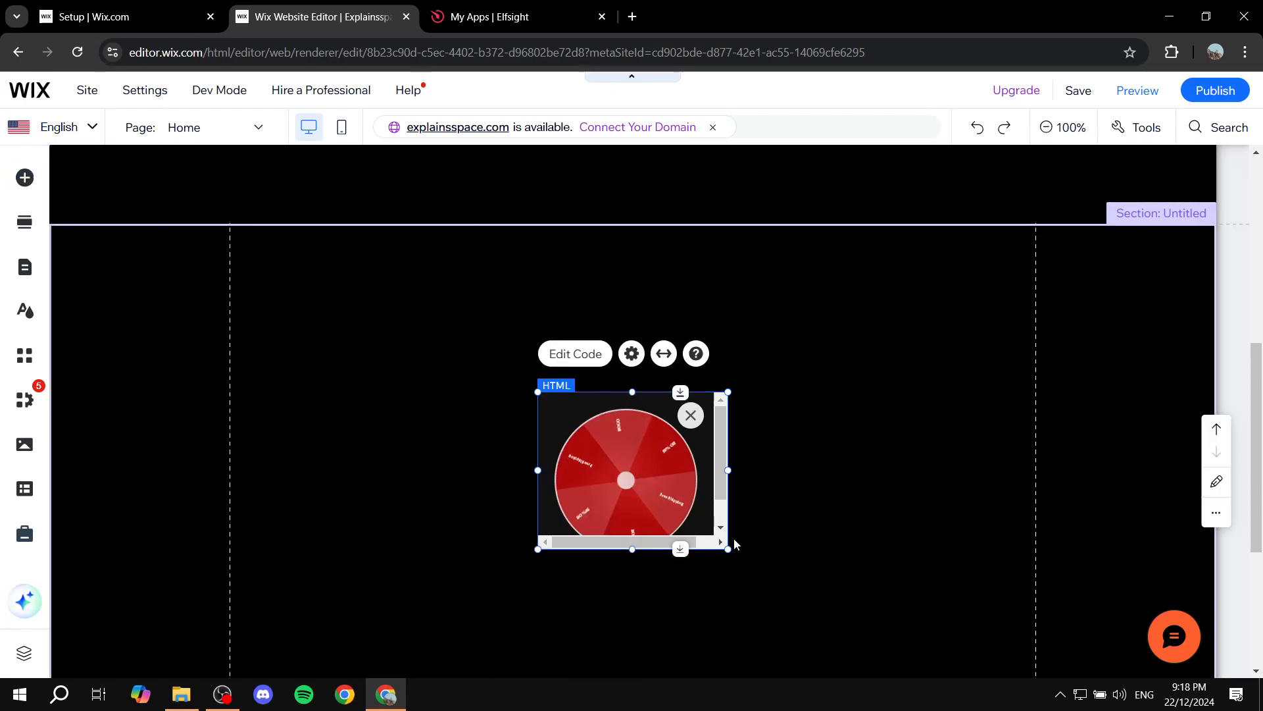
Enlarge the embedded HTML element to nearly the full width of the section's content area so the wheel and its text sit side by side
{"action": "left_click_drag", "start_coordinate": [728, 548], "coordinate": [899, 669]}
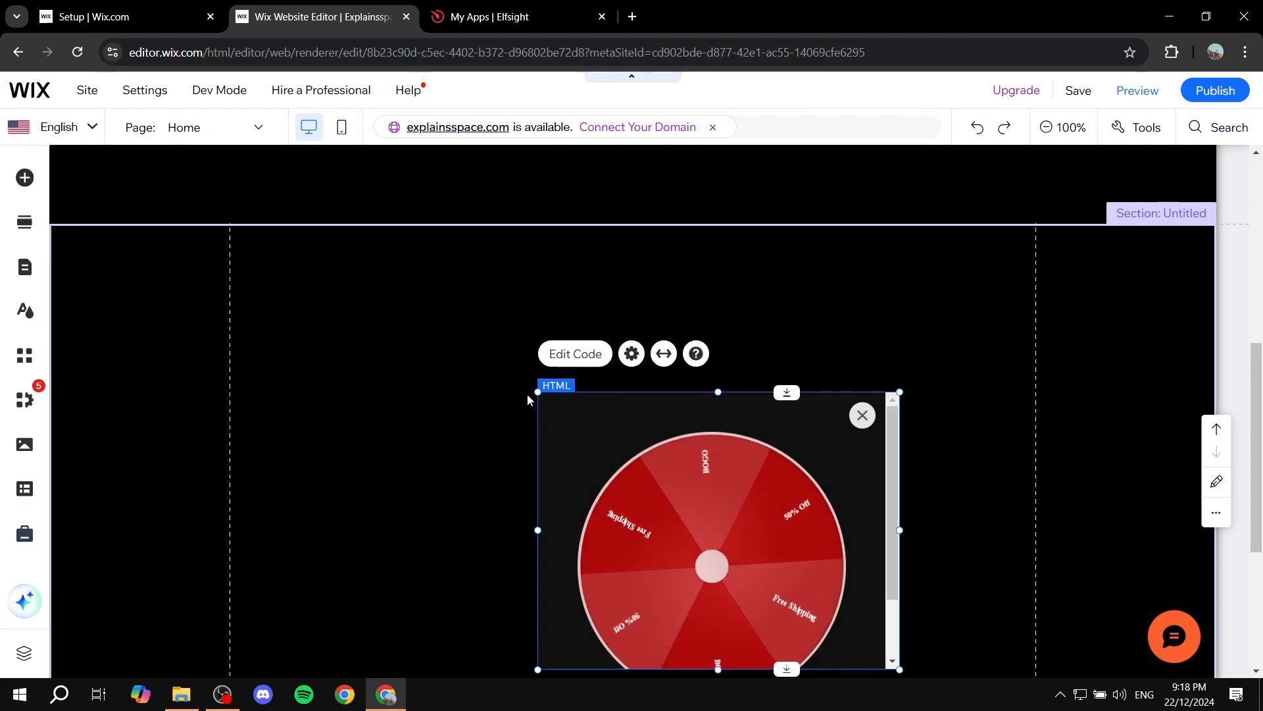
{"action": "left_click_drag", "start_coordinate": [538, 390], "coordinate": [250, 286]}
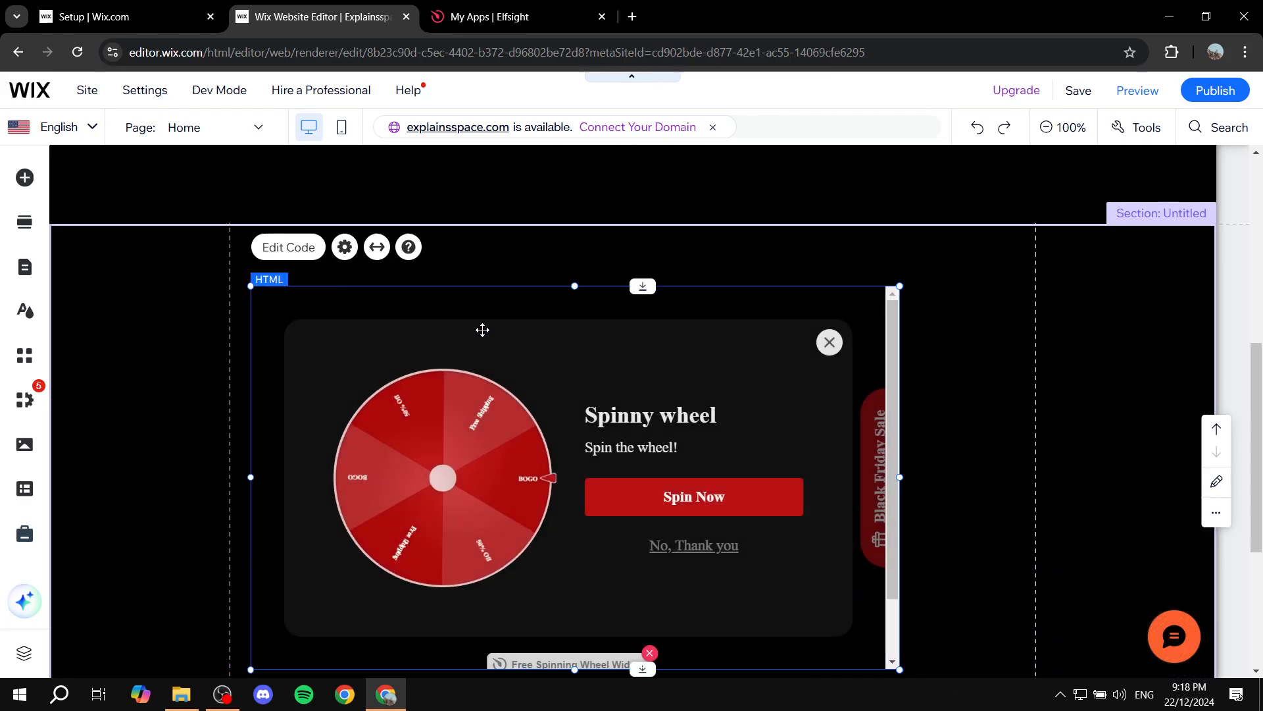
{"action": "left_click_drag", "start_coordinate": [899, 475], "coordinate": [970, 475]}
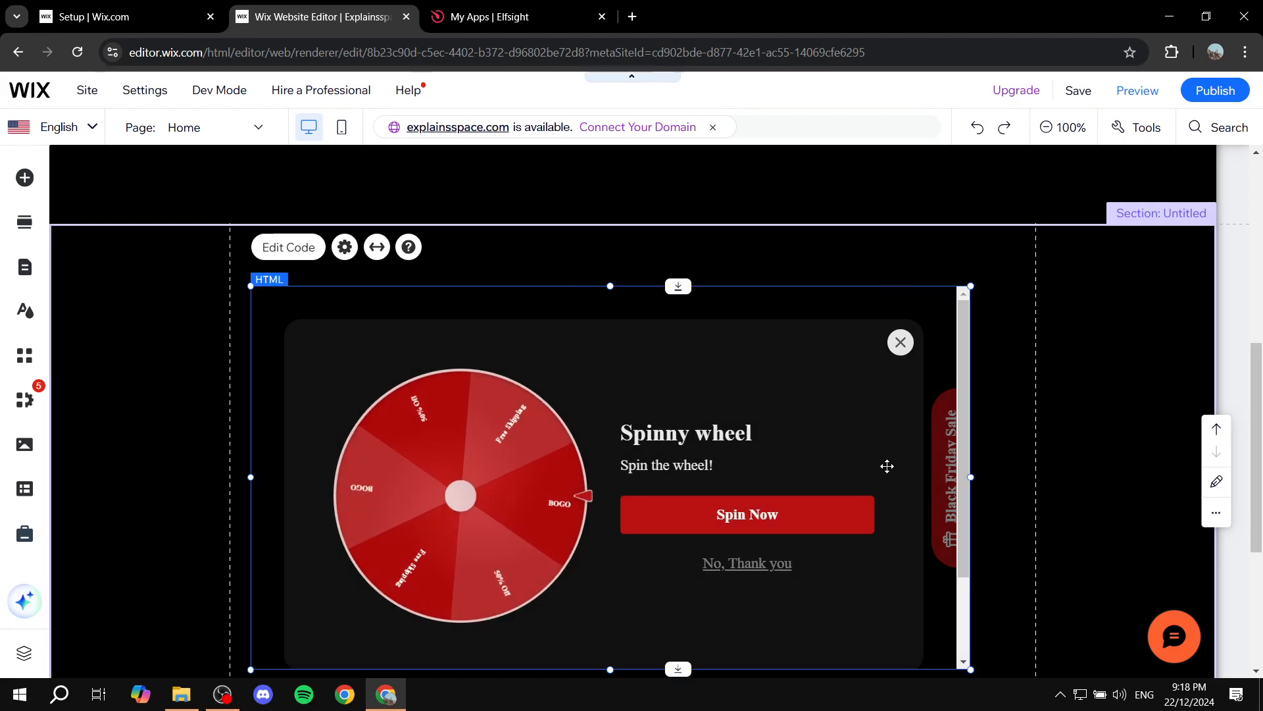
{"action": "scroll", "coordinate": [856, 454], "scroll_direction": "down", "scroll_amount": 1}
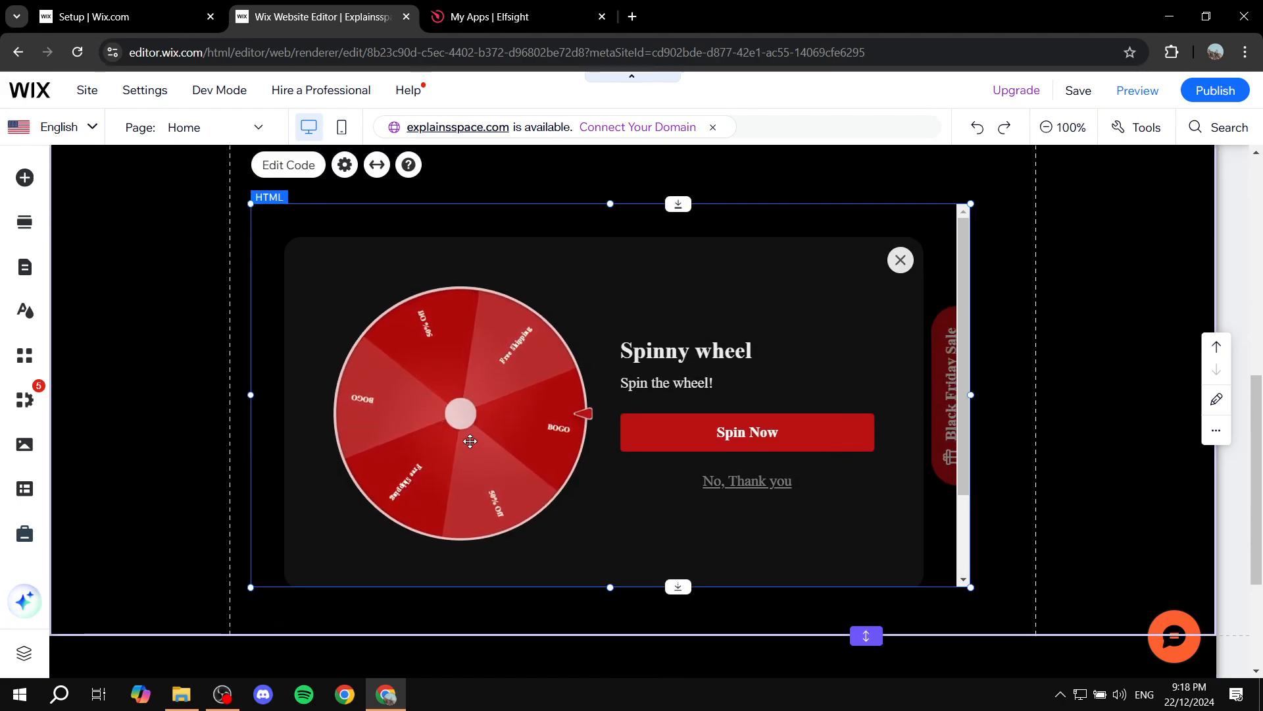